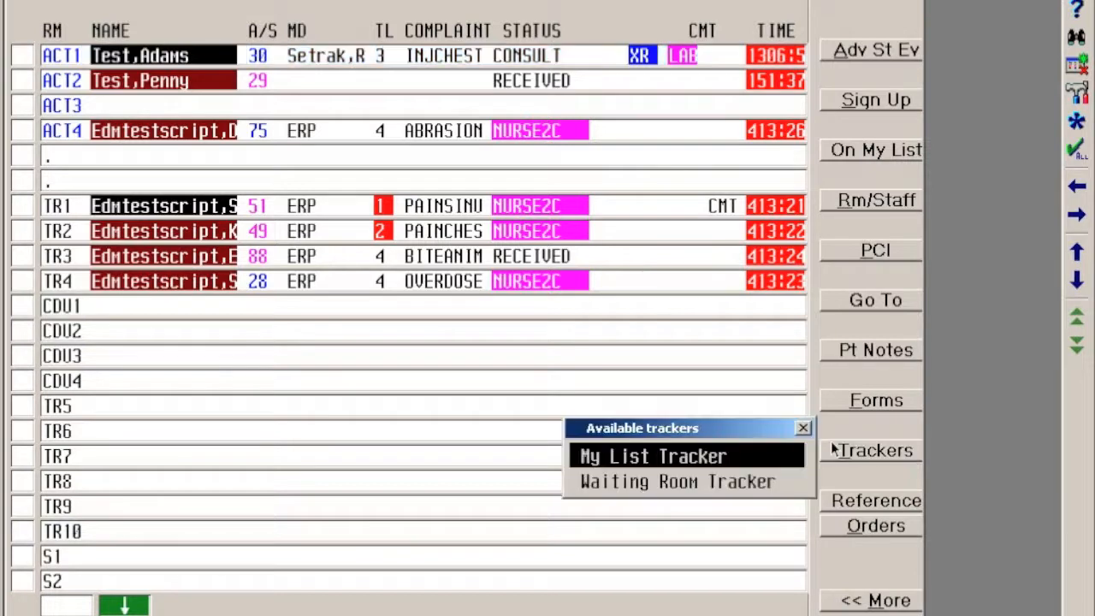
- Open the My List Tracker and set the ACT1 patient's new status event to MD2C
click(709, 458)
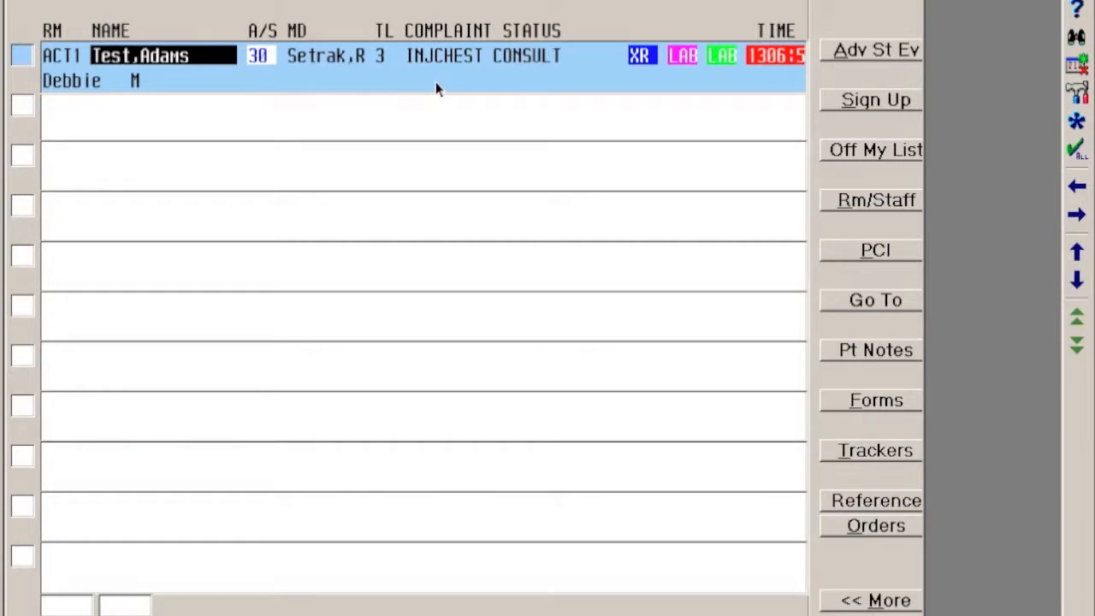
double_click(530, 53)
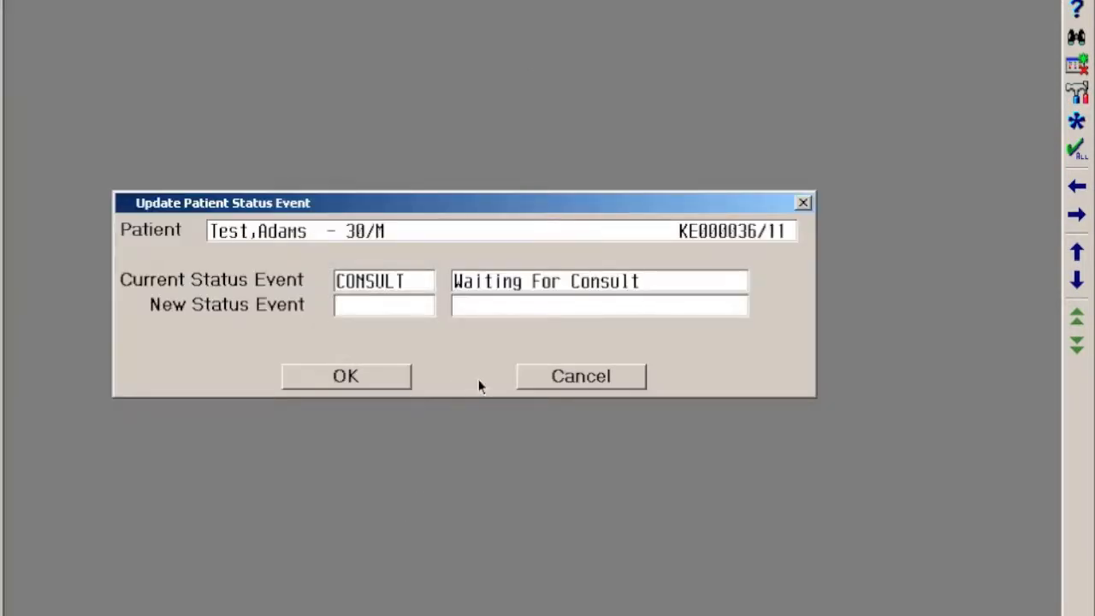
text(Mds)
key(BackSpace)
text(2c)
key(Return)
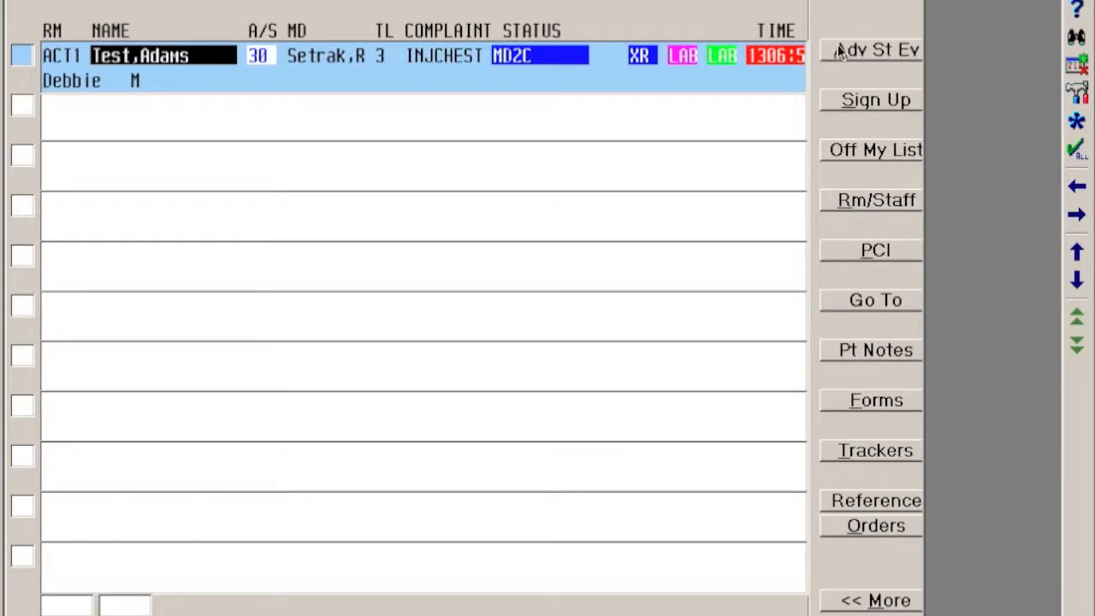
- From the In Department Patients tracker, advance the ACT1 patient's status to WAIT RES and on to CONSULT
click(878, 453)
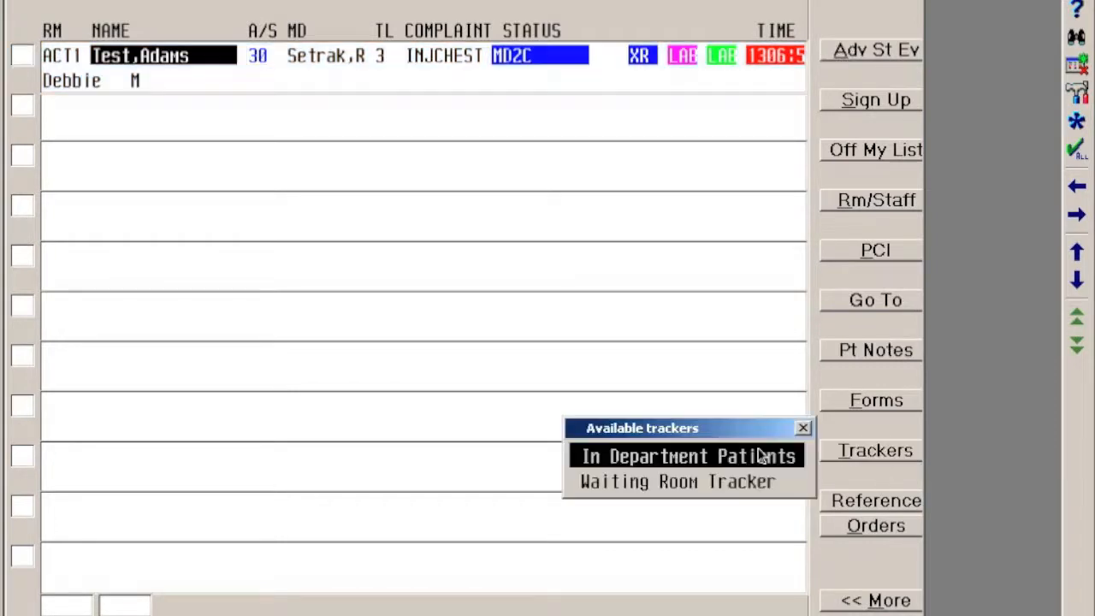
click(665, 455)
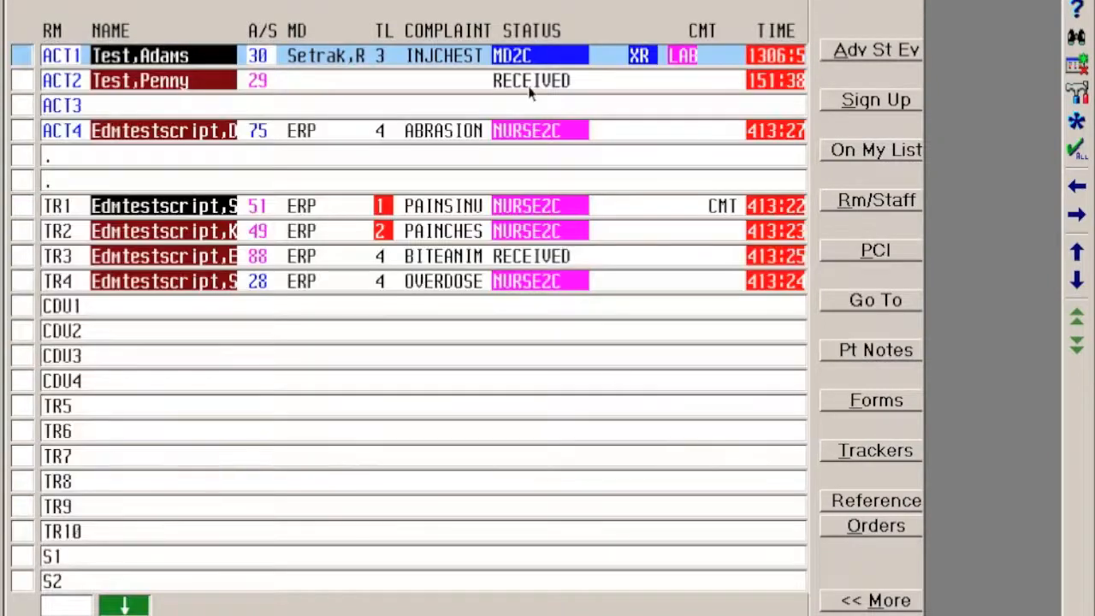
click(842, 53)
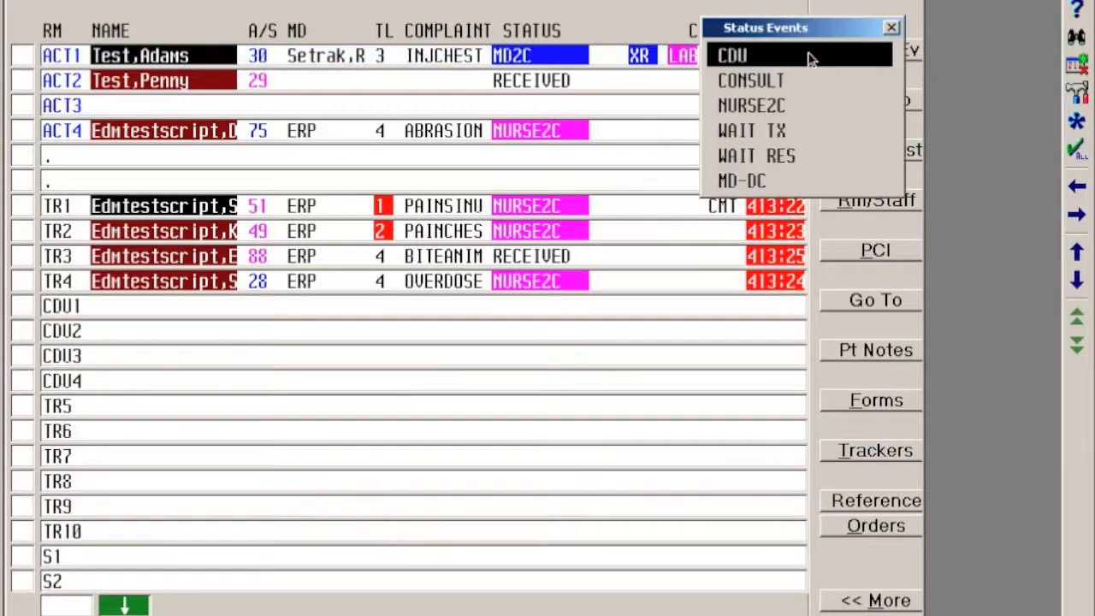
click(775, 155)
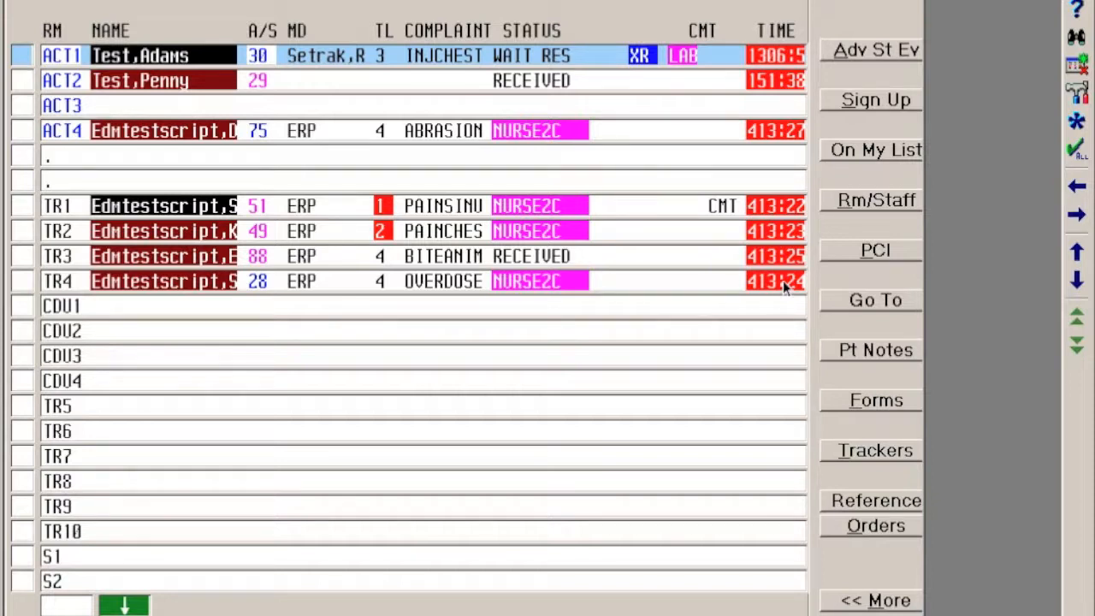
click(878, 51)
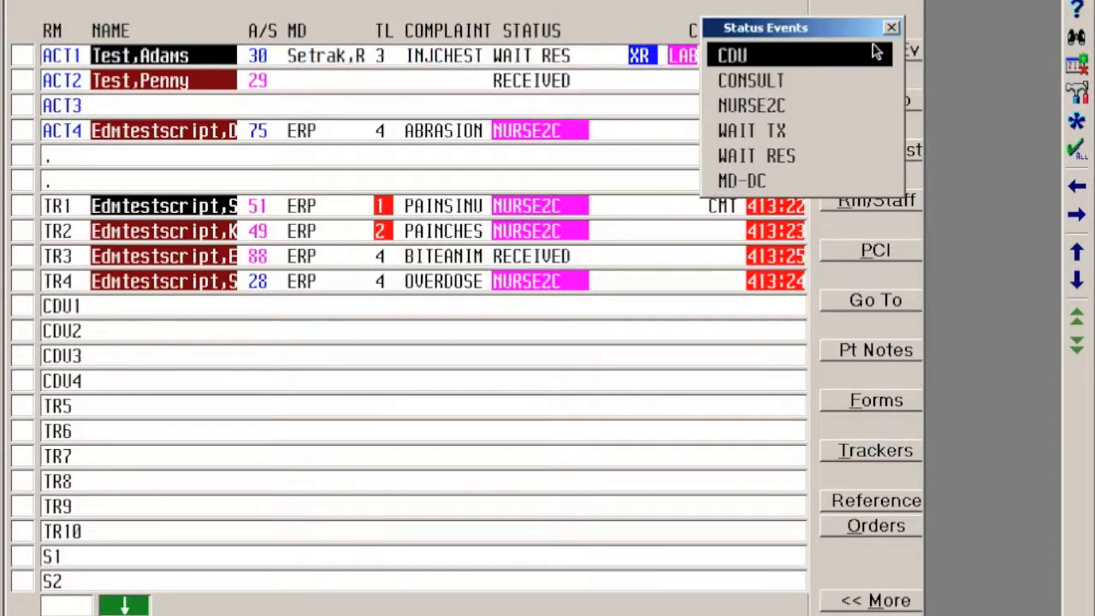
click(757, 81)
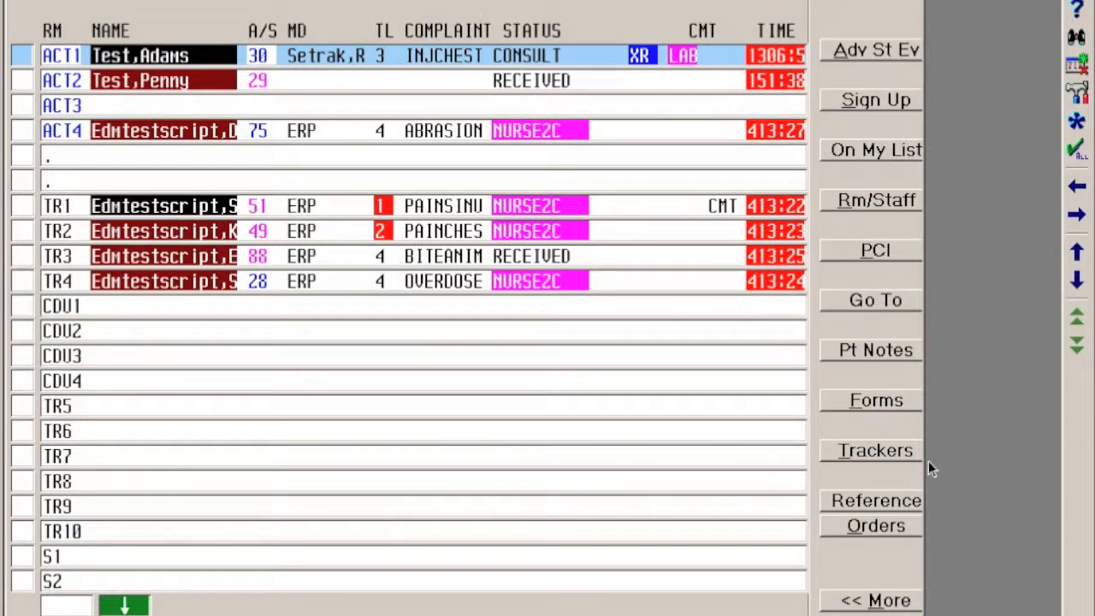
- View the My List and Waiting Room trackers, ending back in the In Department Patients tracker
click(875, 451)
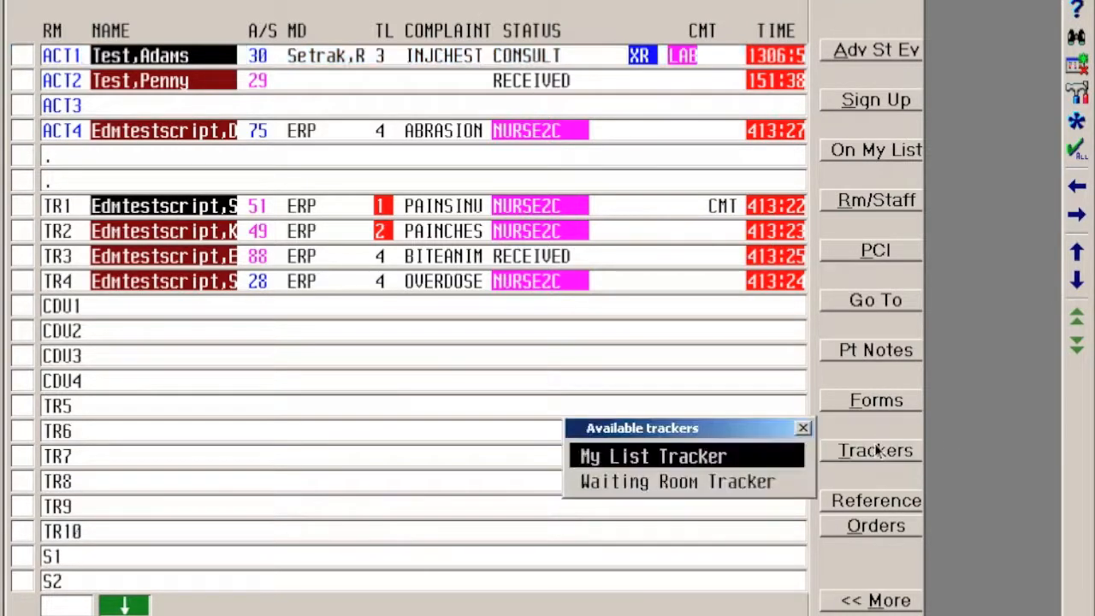
click(661, 455)
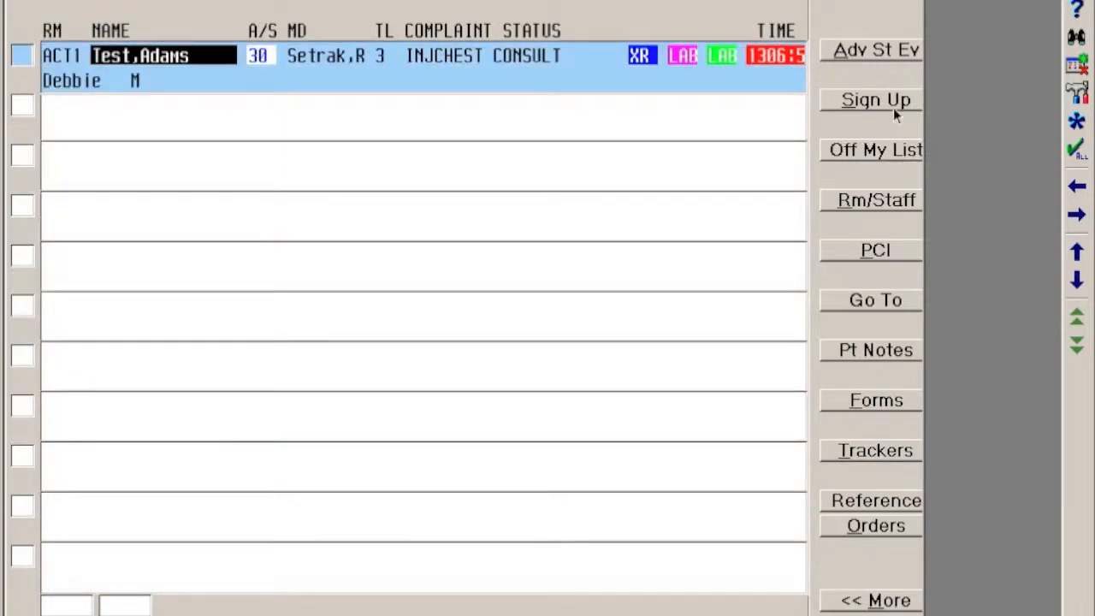
click(868, 453)
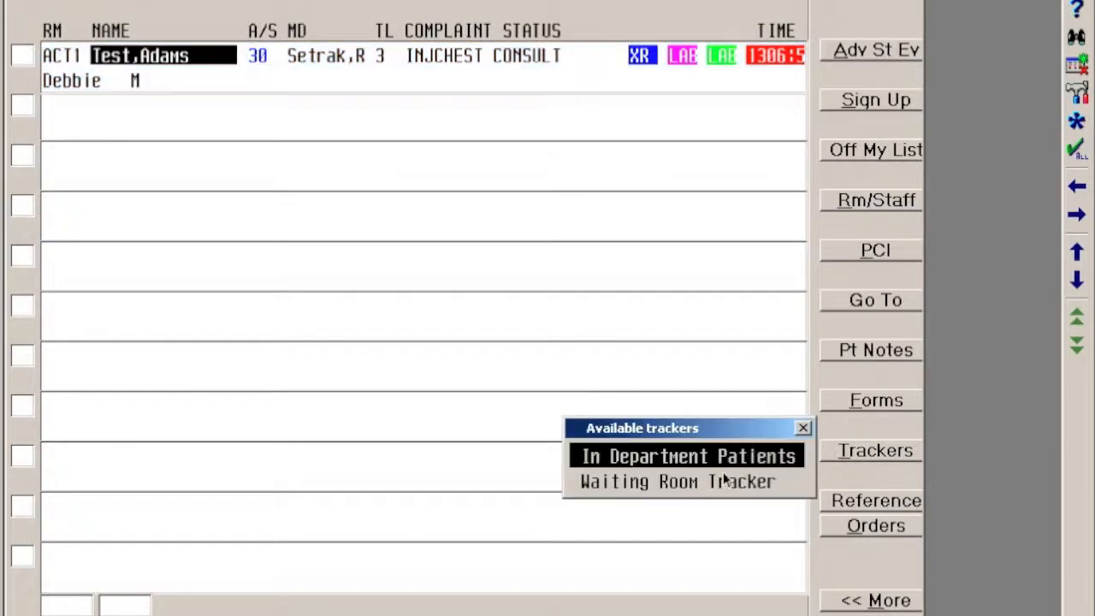
click(673, 482)
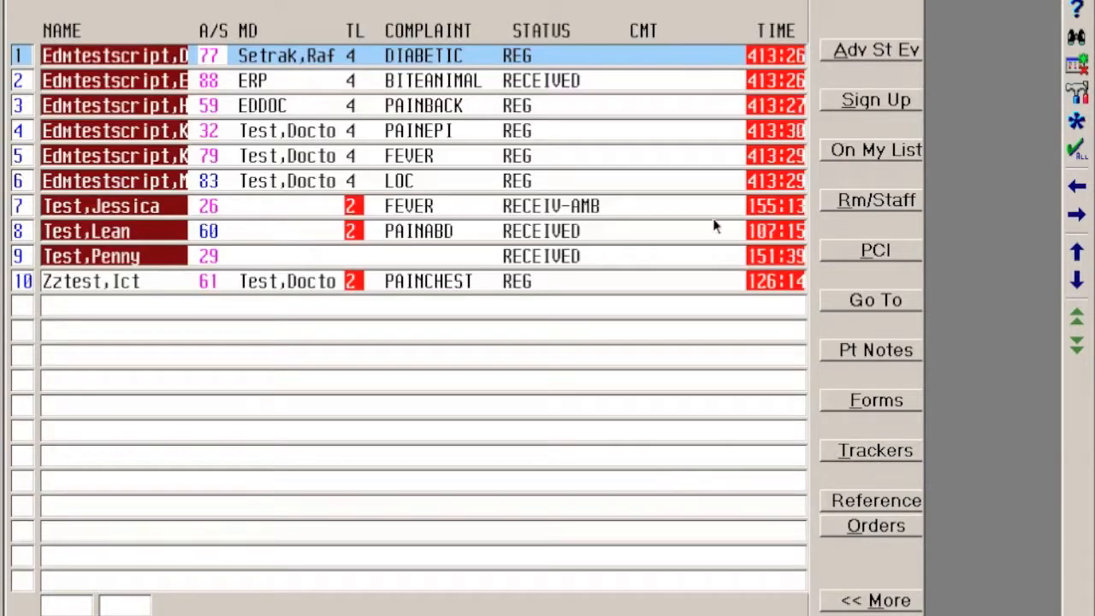
click(870, 450)
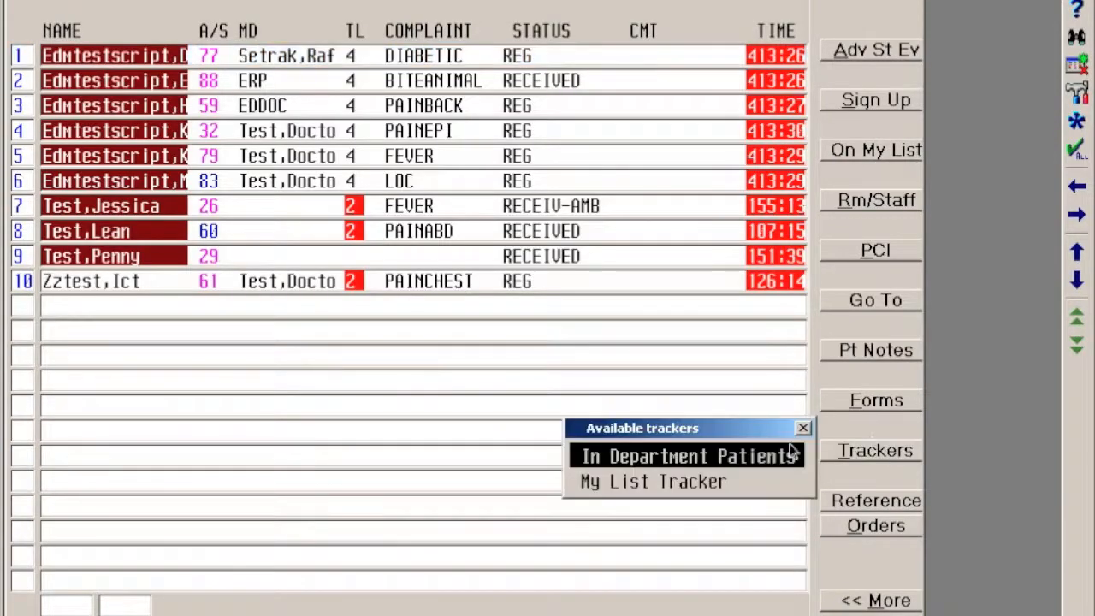
click(695, 456)
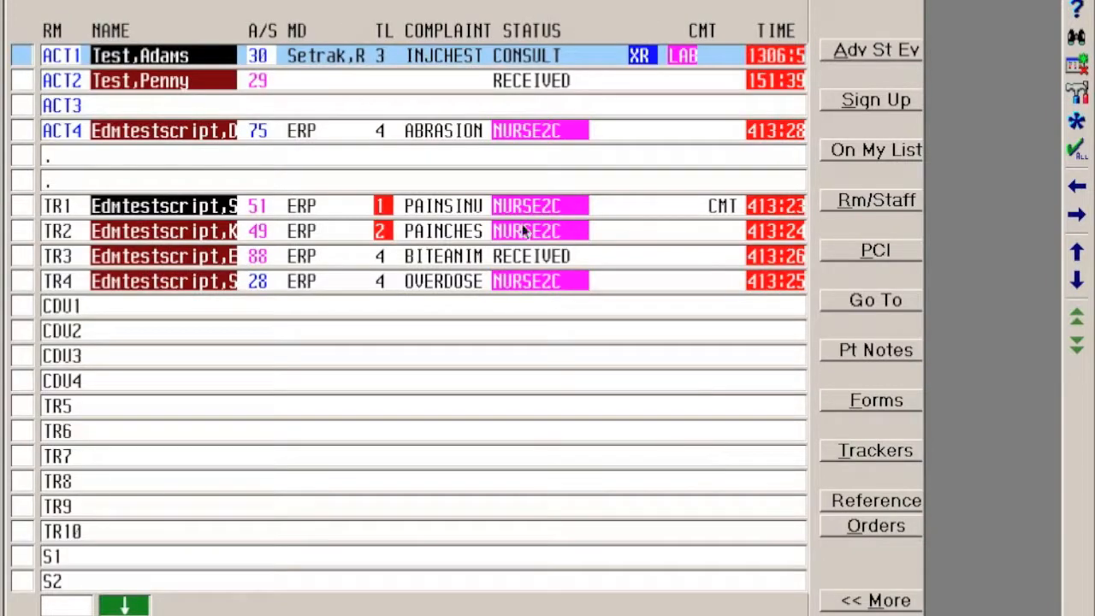
- Sign up as the physician for the patient in room TR1
click(437, 208)
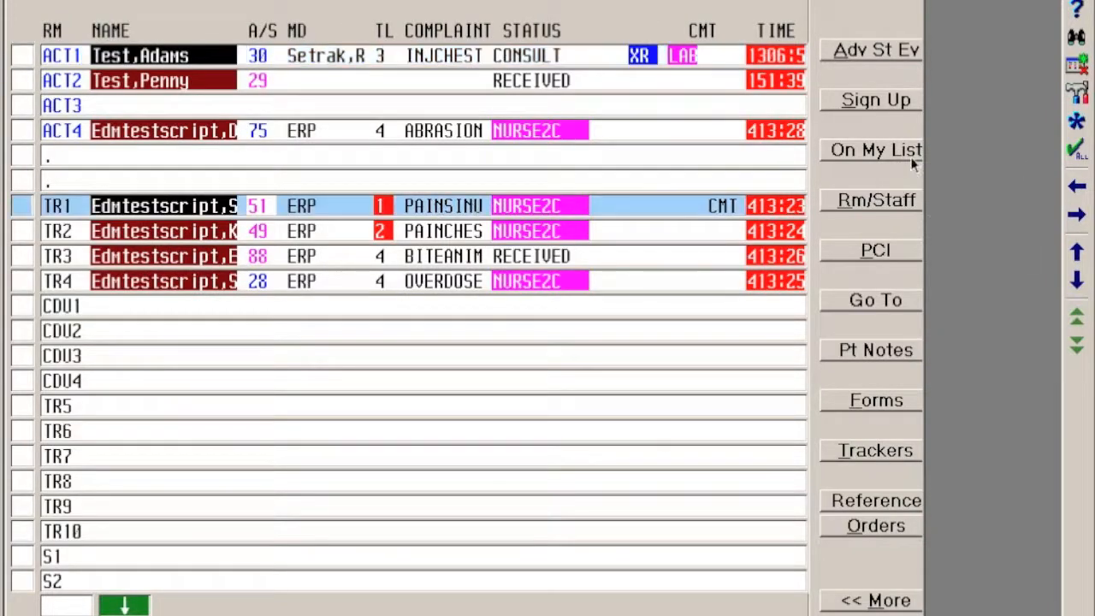
click(876, 100)
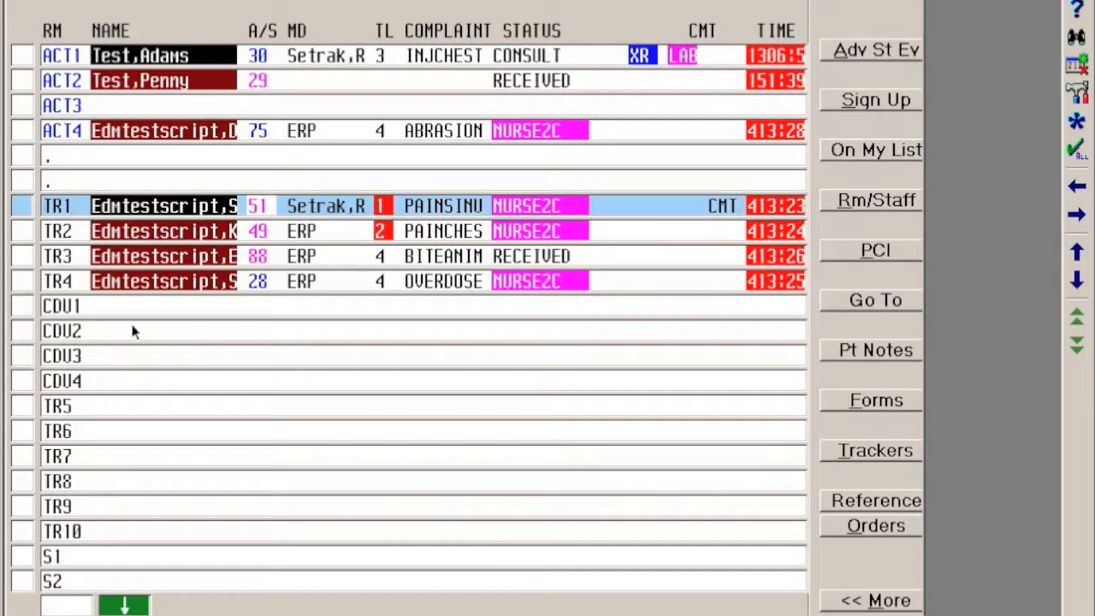
- Sign up for the overdose patient in room TR4 and set the new status event to MD2C
click(440, 284)
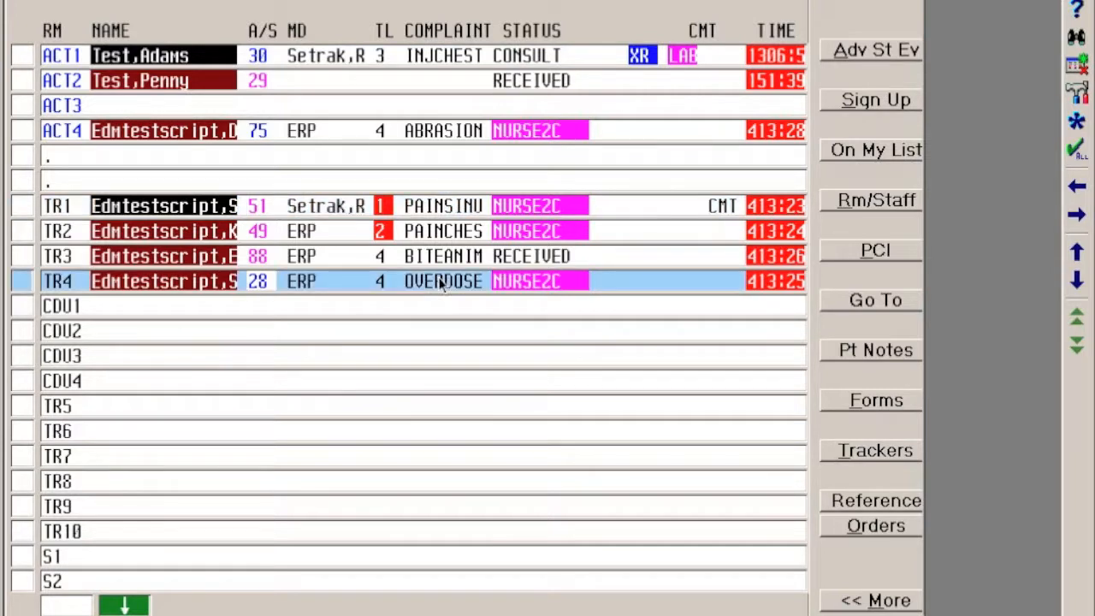
click(881, 98)
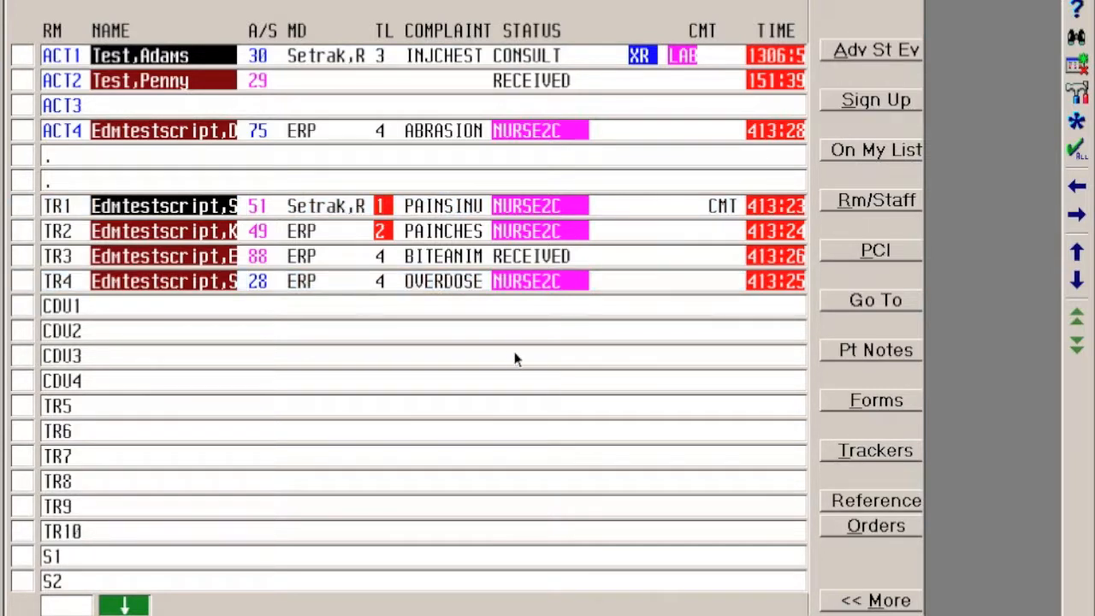
double_click(540, 289)
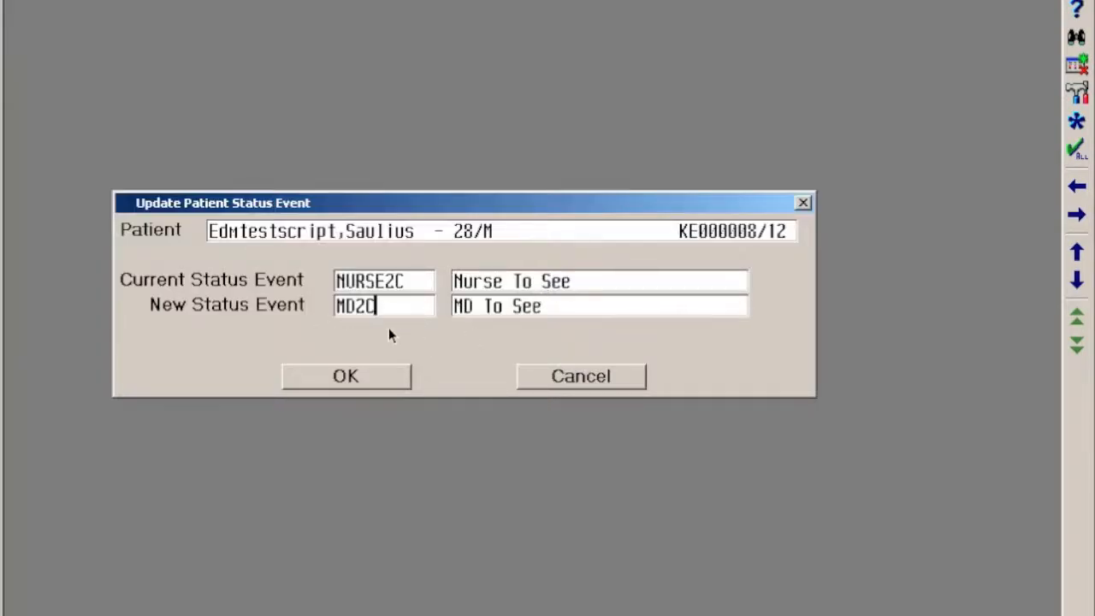
click(362, 378)
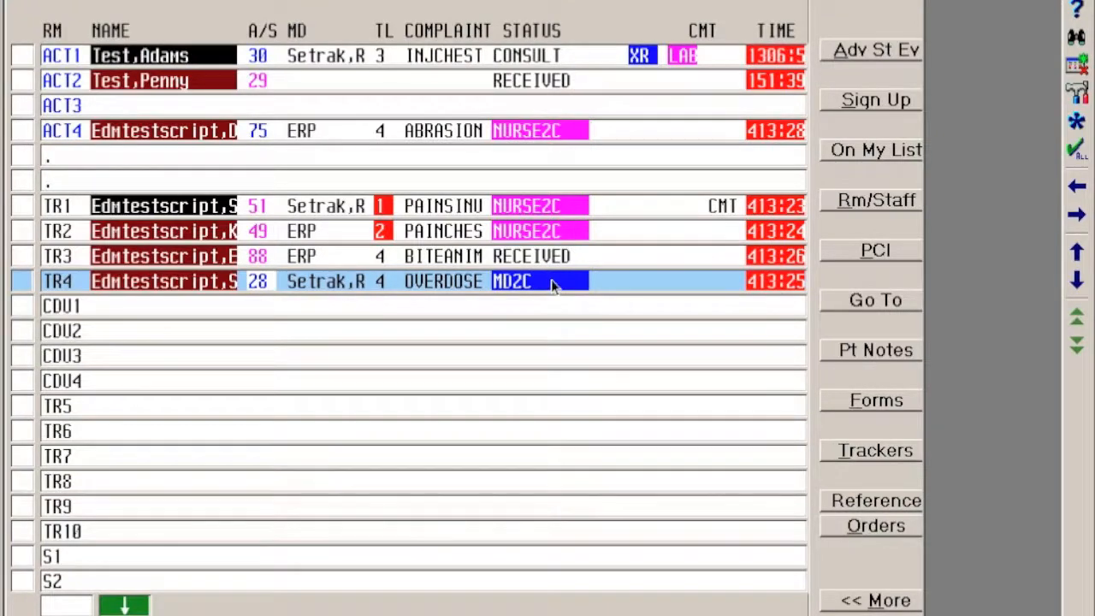
double_click(551, 282)
click(537, 378)
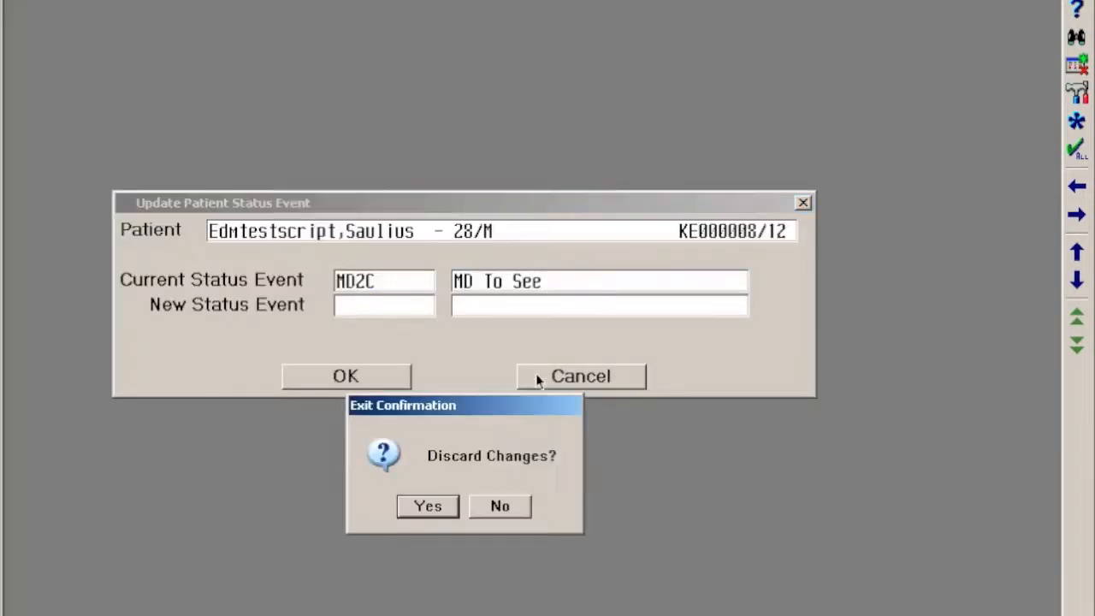
click(428, 505)
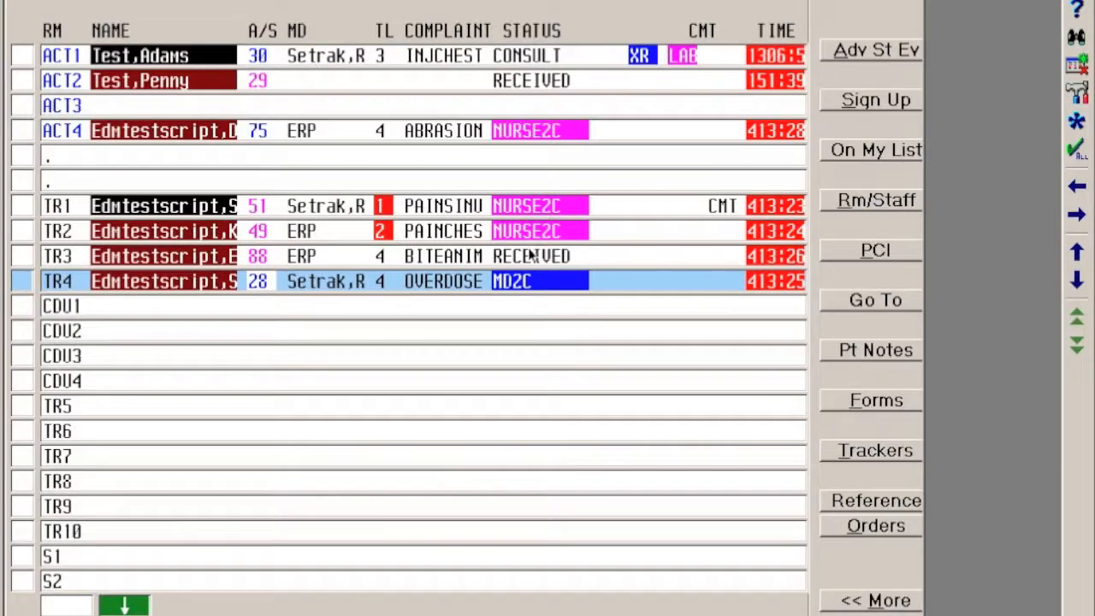
- Advance the TR4 patient's status to WAIT TX and the ACT4 patient's status to MD-DC
click(899, 53)
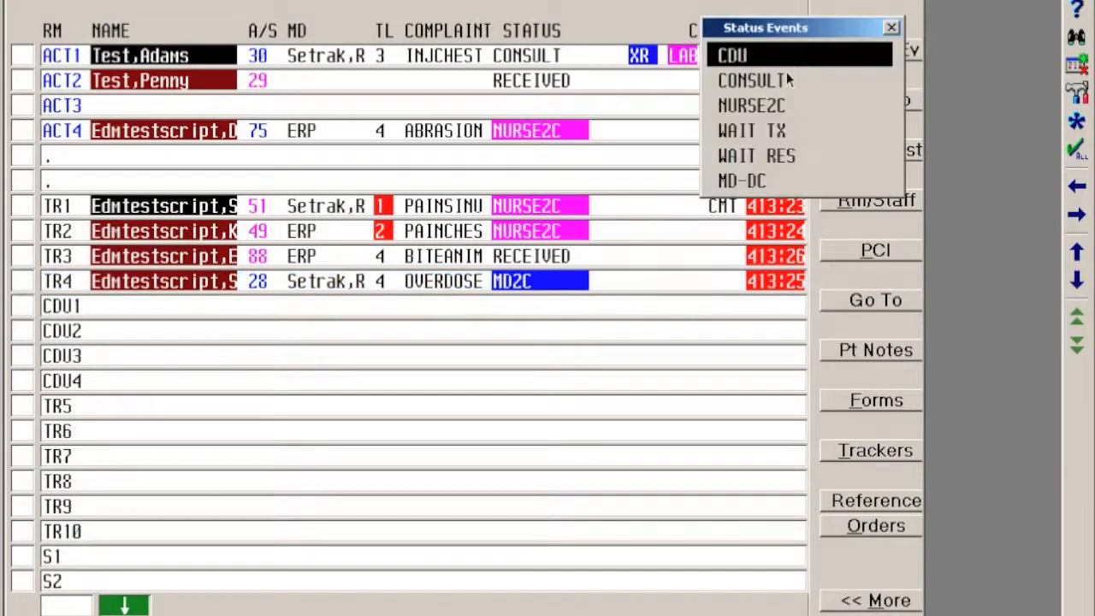
double_click(775, 130)
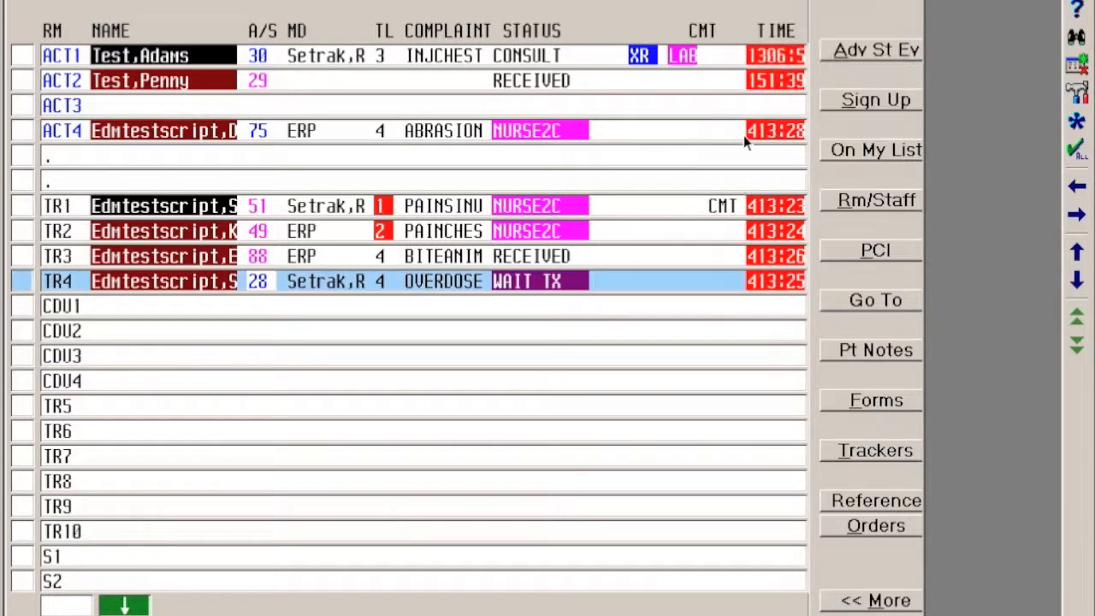
click(538, 128)
click(876, 51)
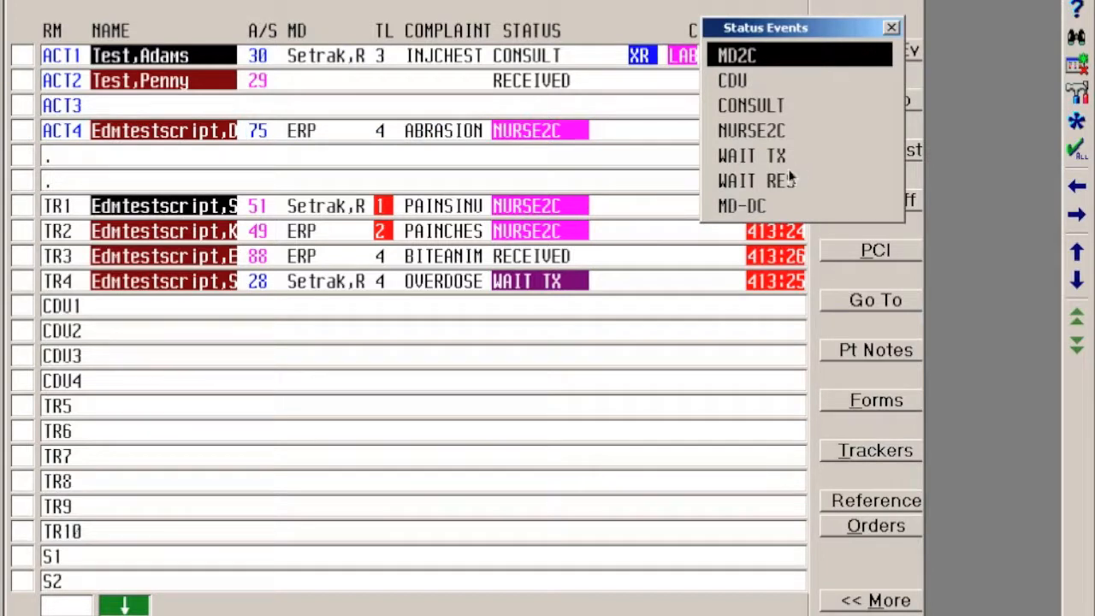
click(754, 206)
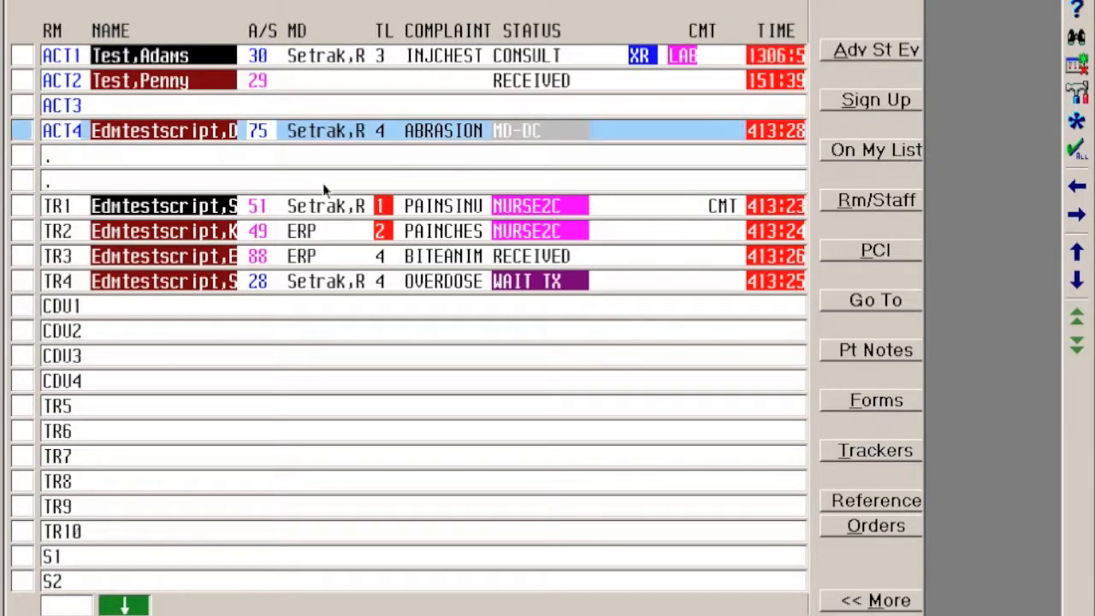
- Sign up for the patient in room TR1 and advance the status to CONSULT
click(466, 209)
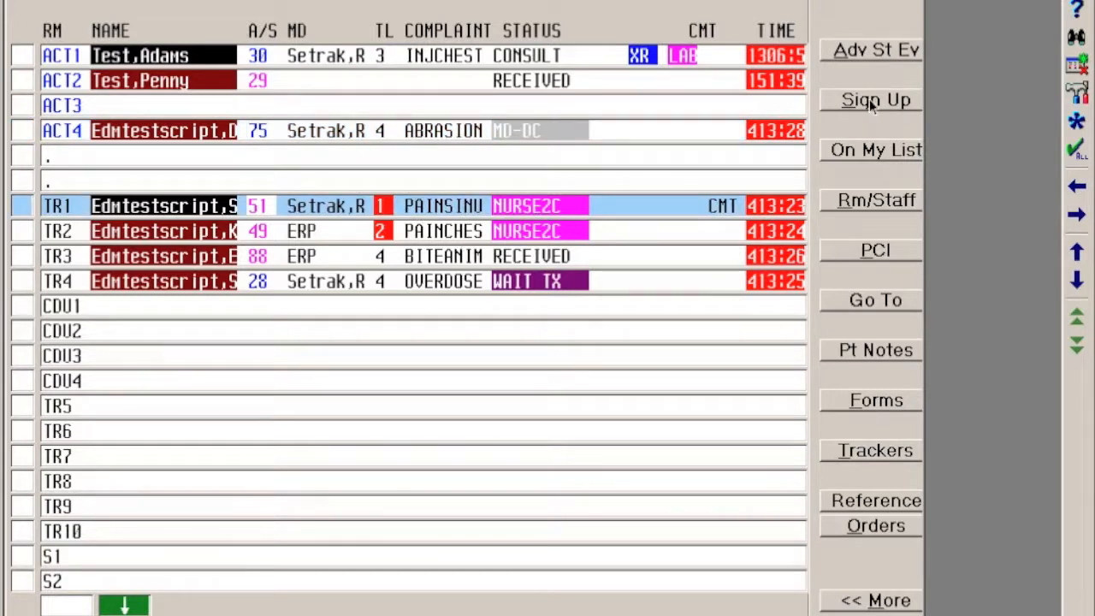
click(872, 102)
click(898, 56)
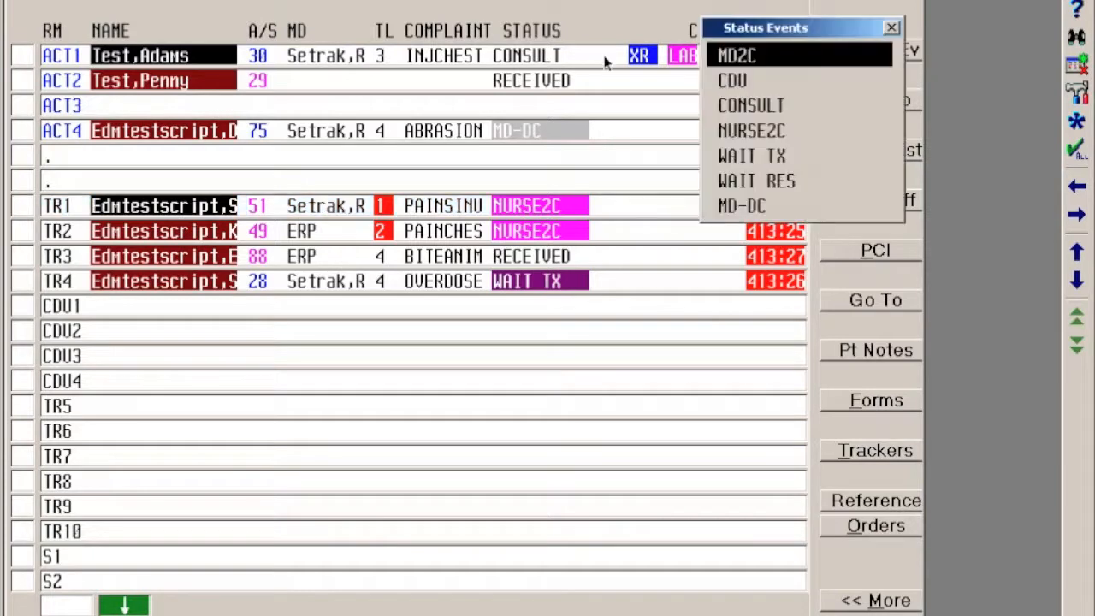
click(744, 105)
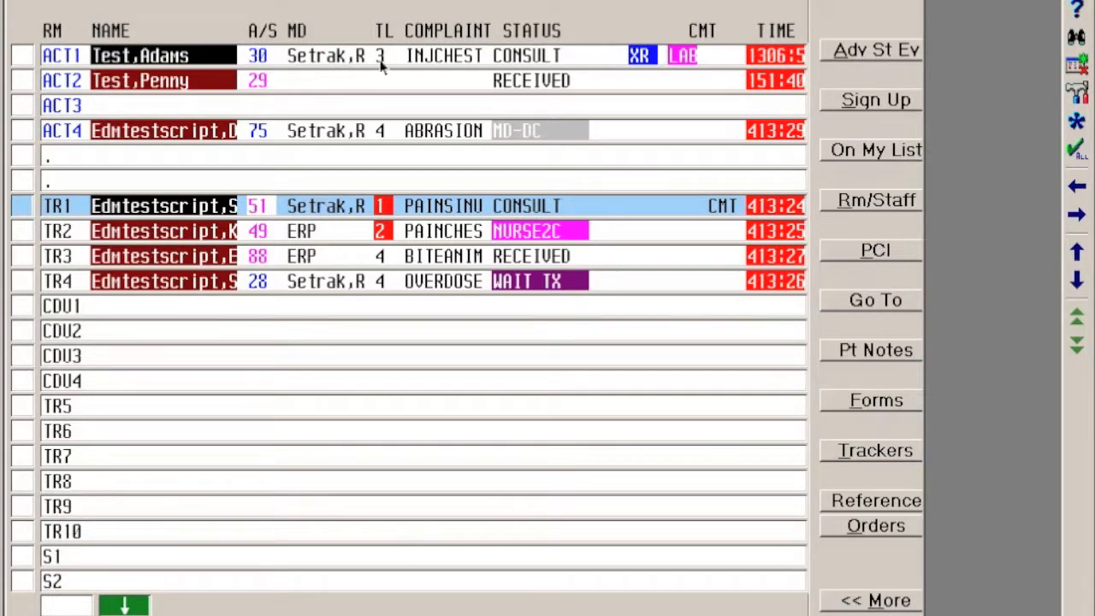
- Open the ACT1 patient's room and staff assignment and replace the assigned physician with another physician
double_click(347, 57)
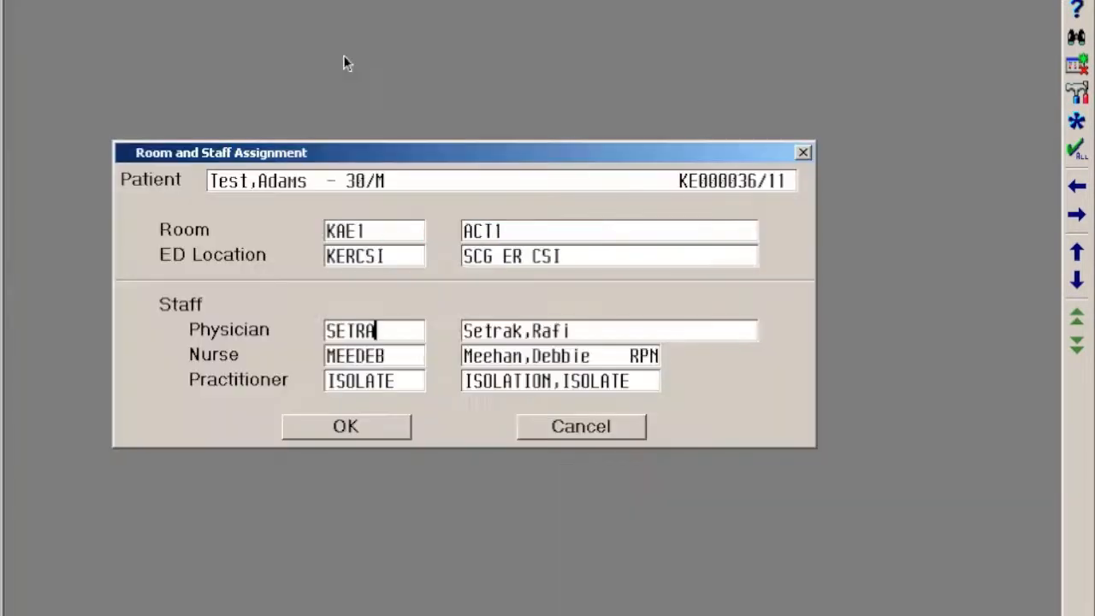
key(BackSpace)
key(BackSpace)
key(BackSpace)
key(BackSpace)
key(BackSpace)
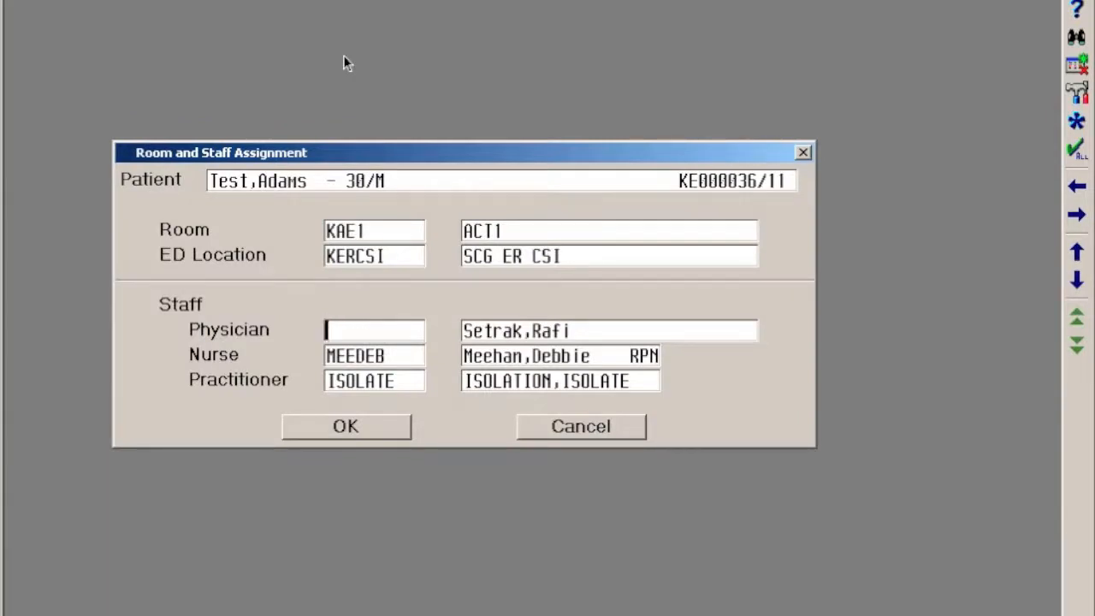
text(ble)
key(Return)
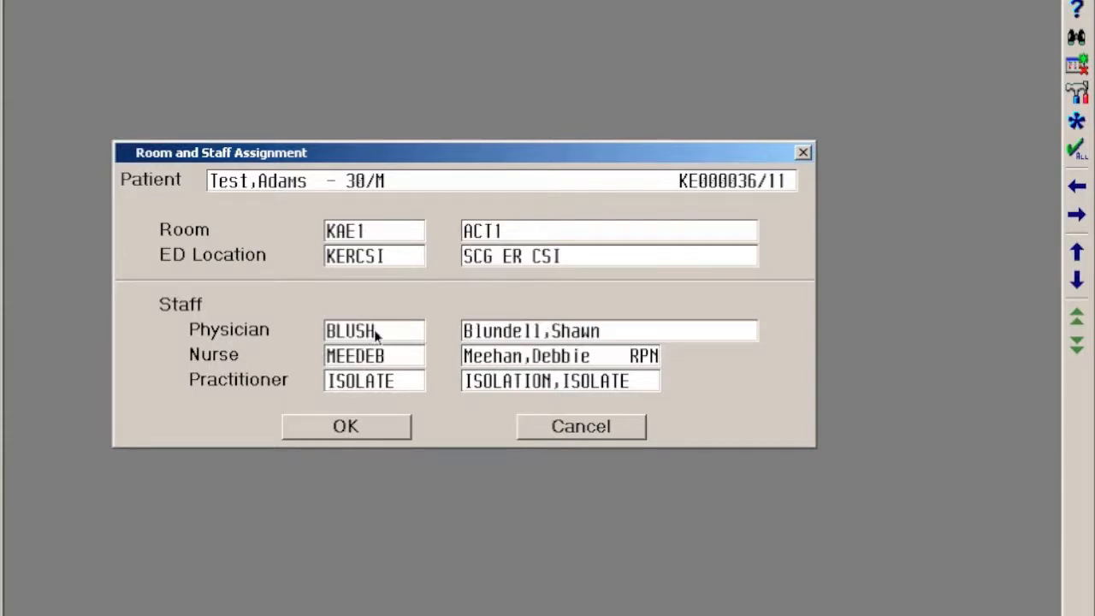
- Replace the entered physician with the consulting physician's code and save the ACT1 patient's staff assignment
click(384, 336)
key(BackSpace)
key(BackSpace)
key(BackSpace)
key(BackSpace)
key(BackSpace)
text(blech)
key(Return)
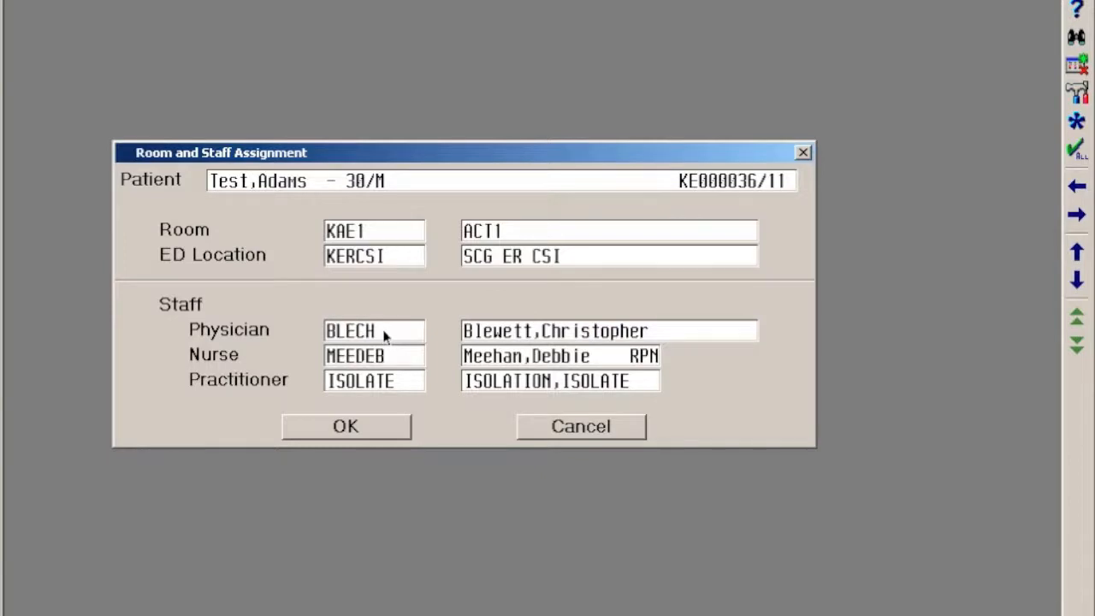
click(369, 425)
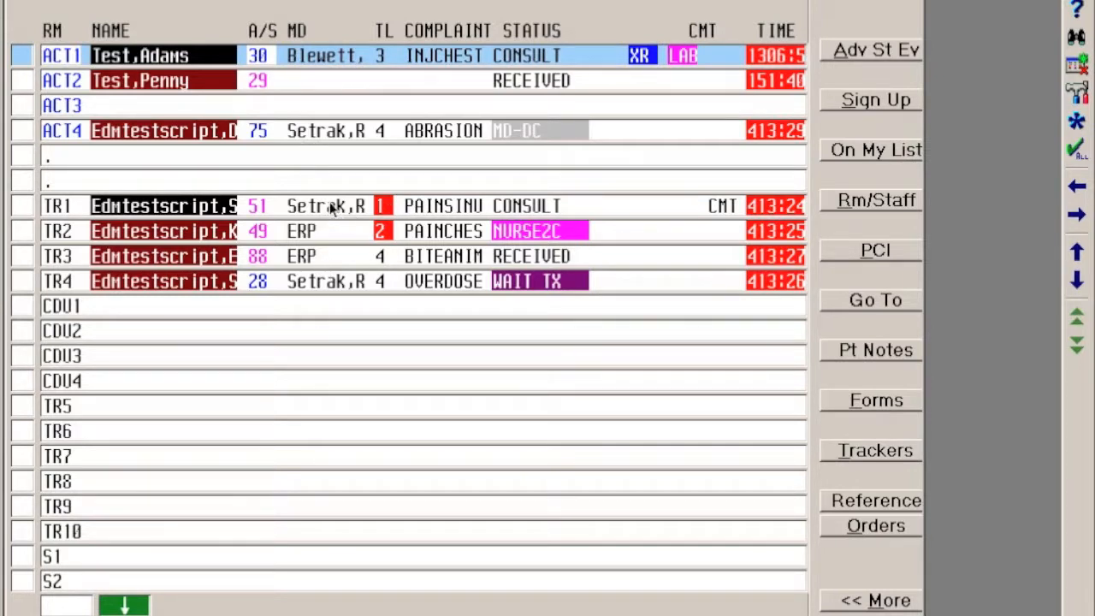
- Switch to the My List Tracker and clear the assigned physician's code in the TR1 patient's room and staff assignment
click(855, 455)
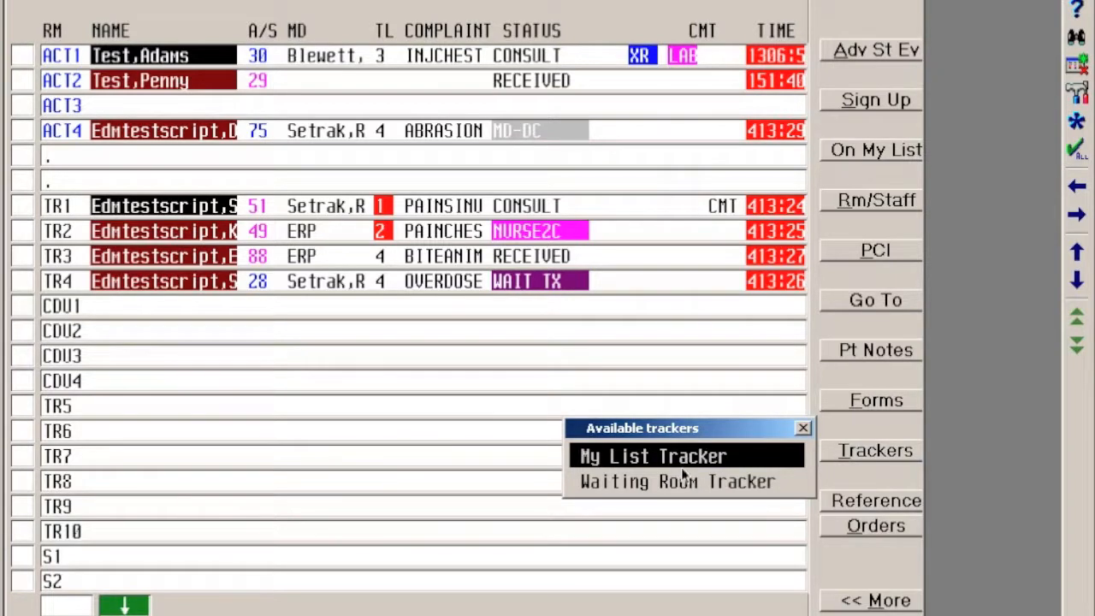
click(685, 455)
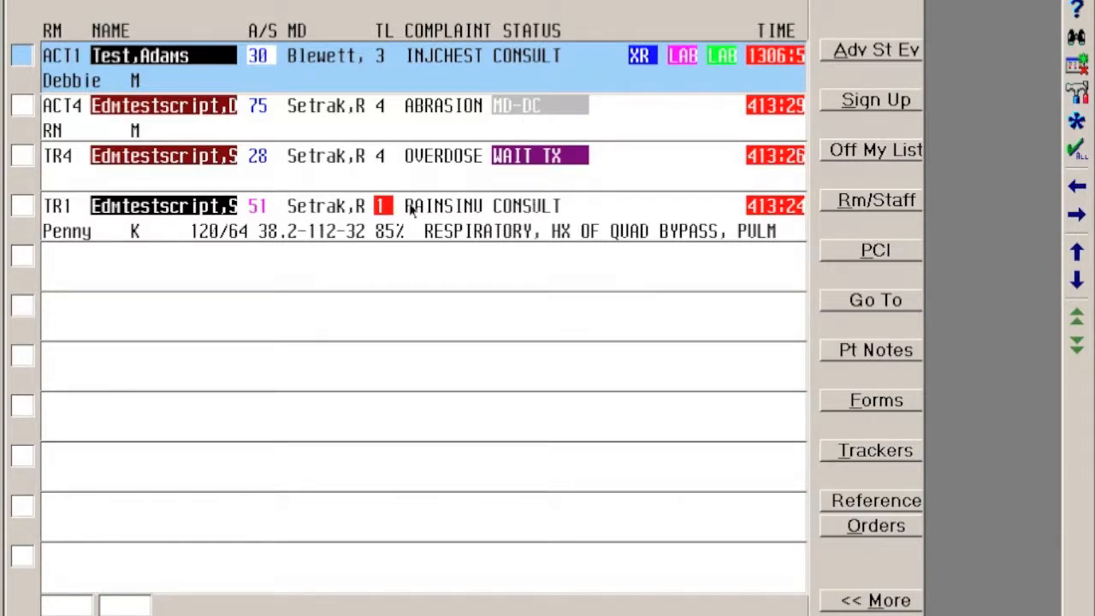
click(327, 205)
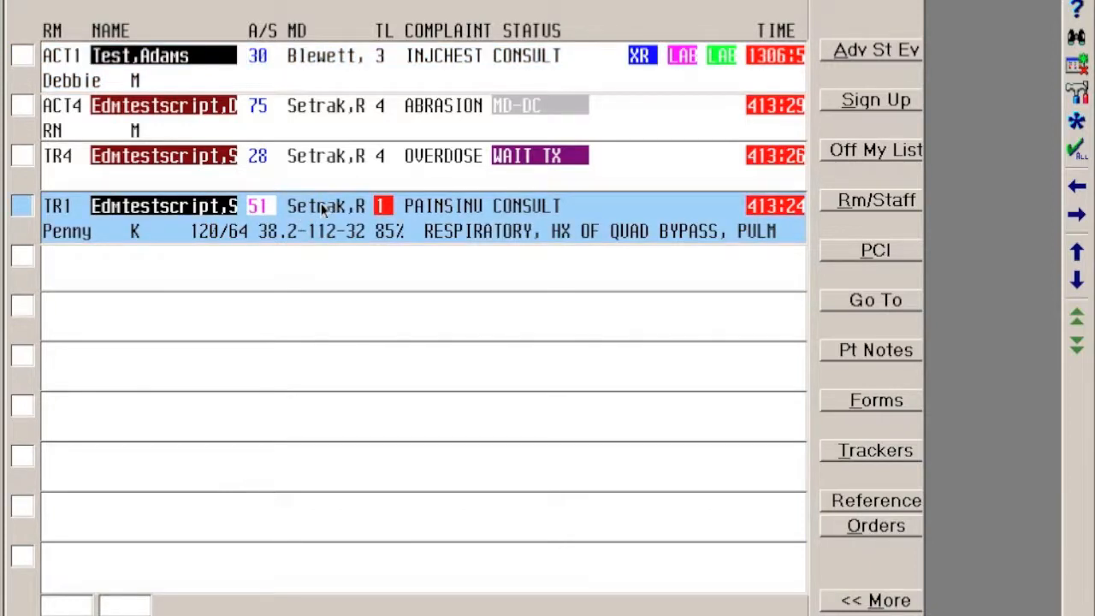
double_click(323, 208)
key(BackSpace)
key(BackSpace)
key(BackSpace)
key(BackSpace)
key(BackSpace)
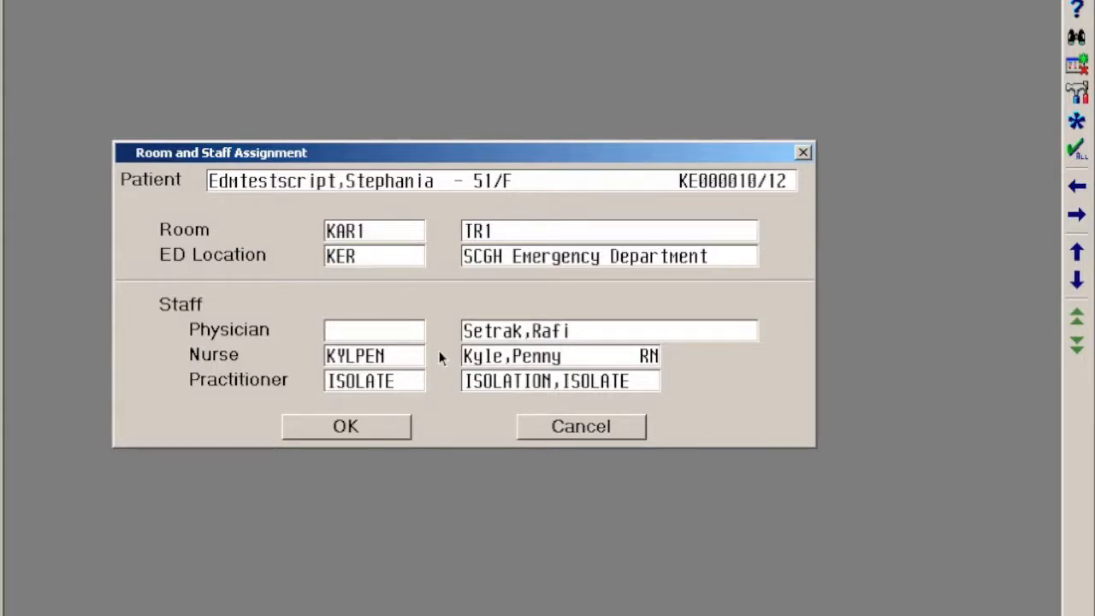
- Look up physicians with "mal", pick the consulting physician from the preceding part of the list and save the TR1 patient's staff assignment
text(mal)
key(Return)
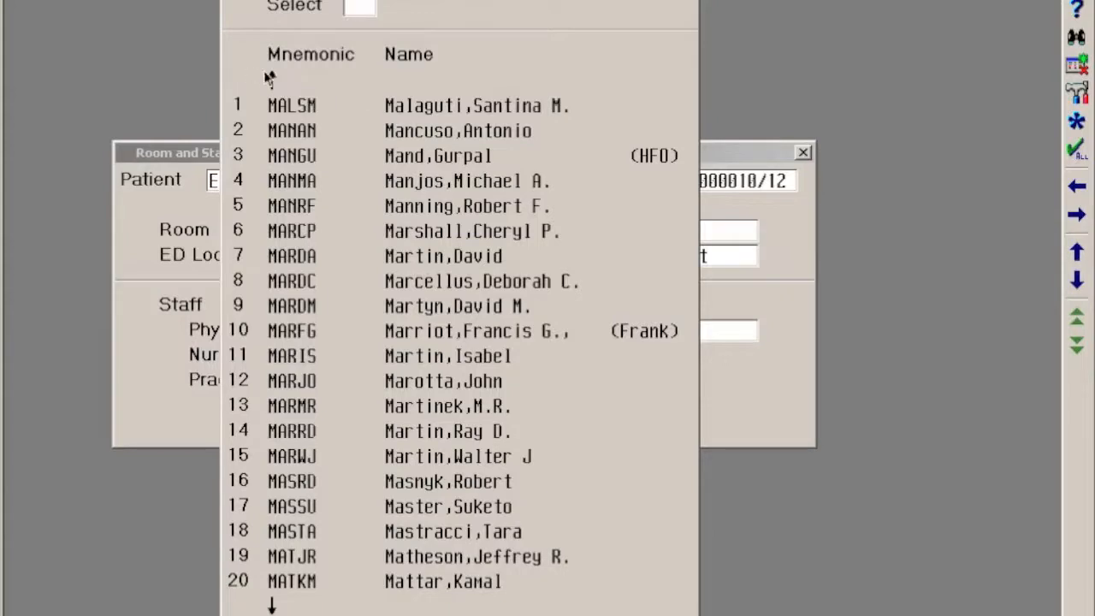
click(271, 79)
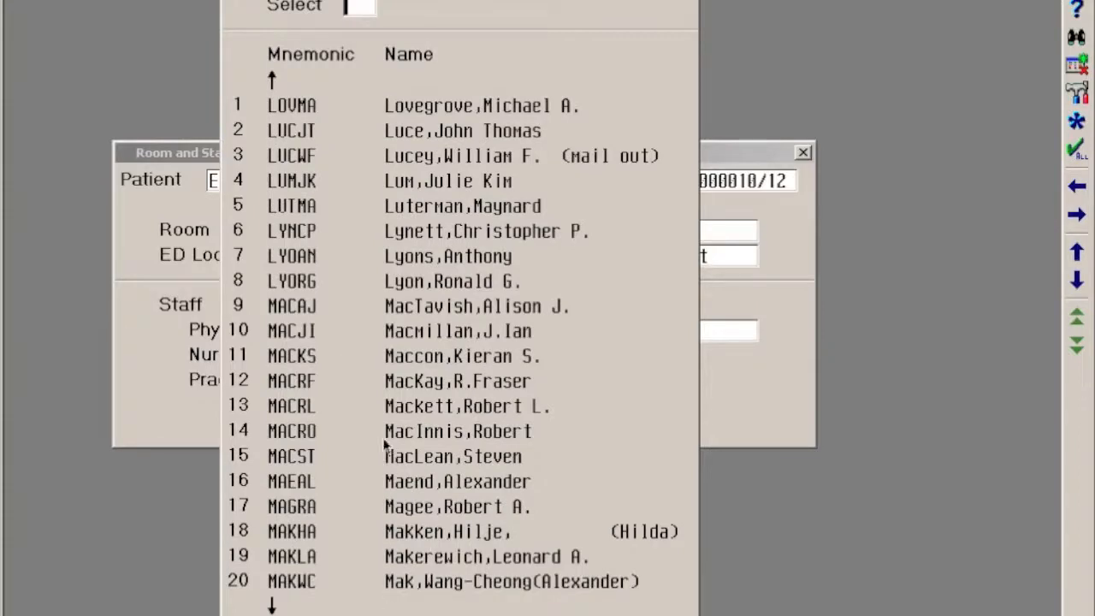
click(391, 332)
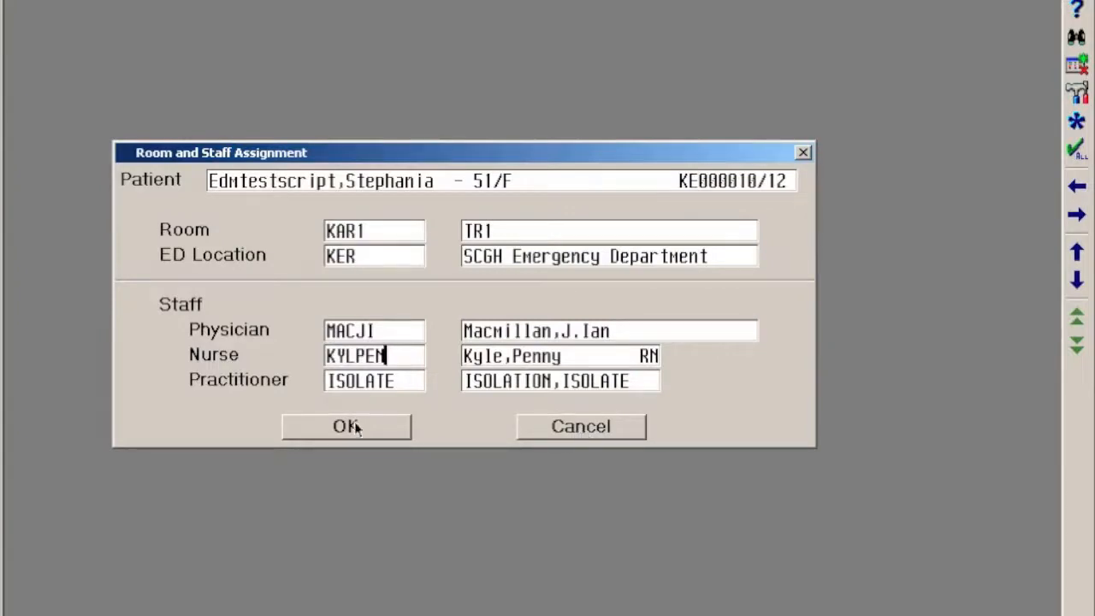
click(377, 425)
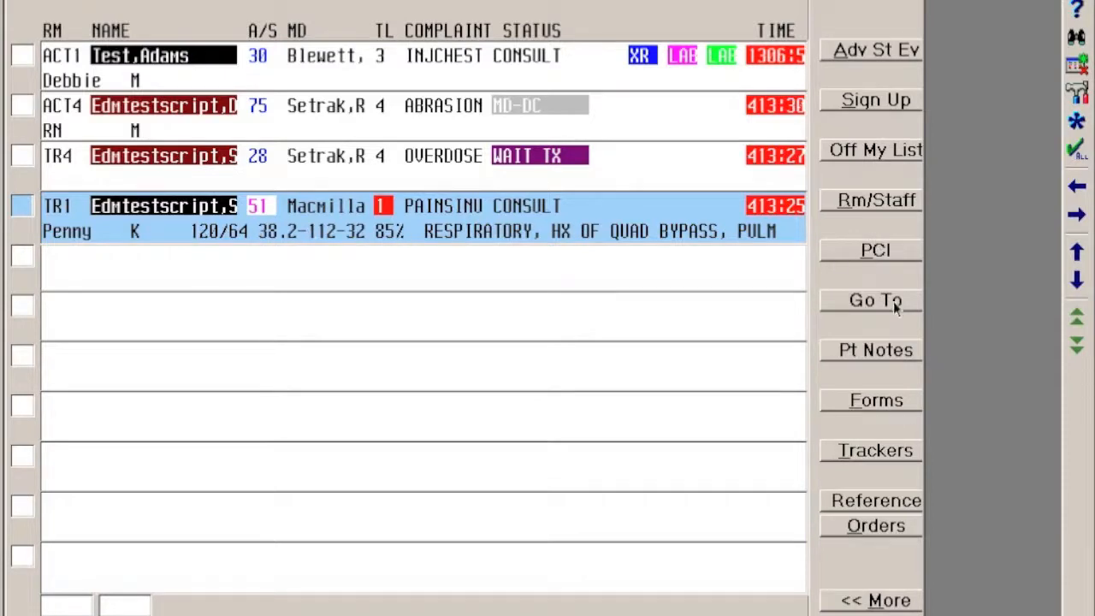
- View the TR1 patient's comment in the In Department Patients tracker and return to the My List Tracker
click(897, 502)
click(846, 450)
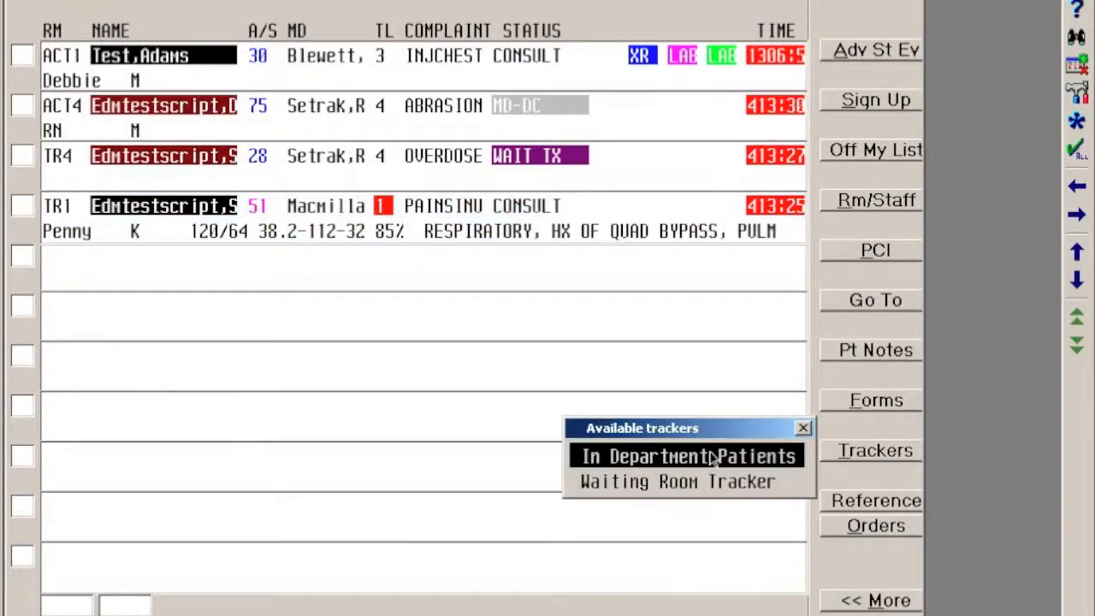
click(709, 454)
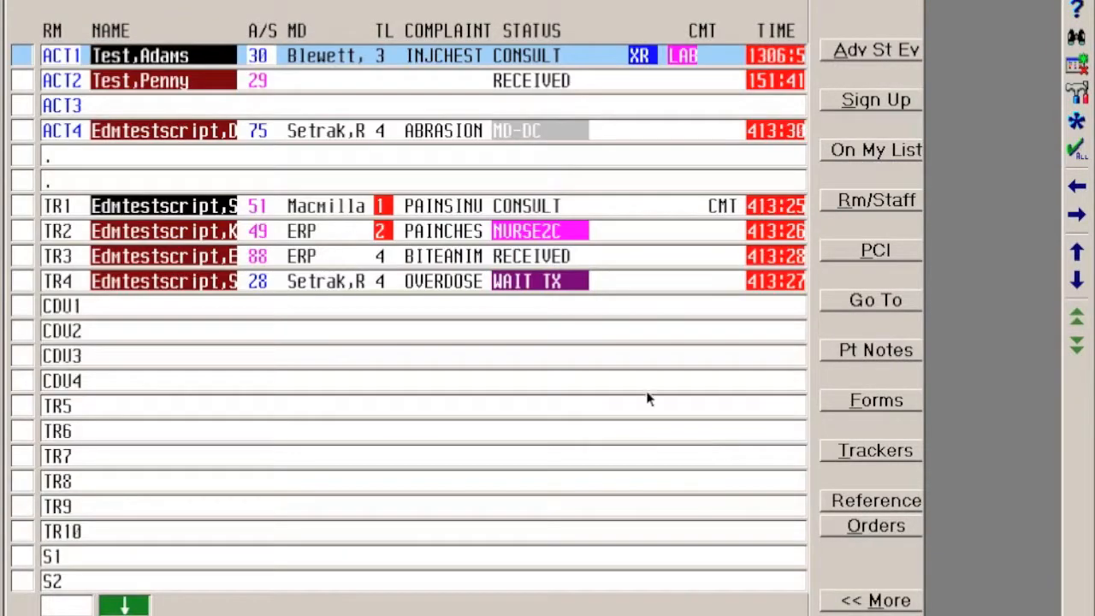
click(730, 206)
double_click(728, 206)
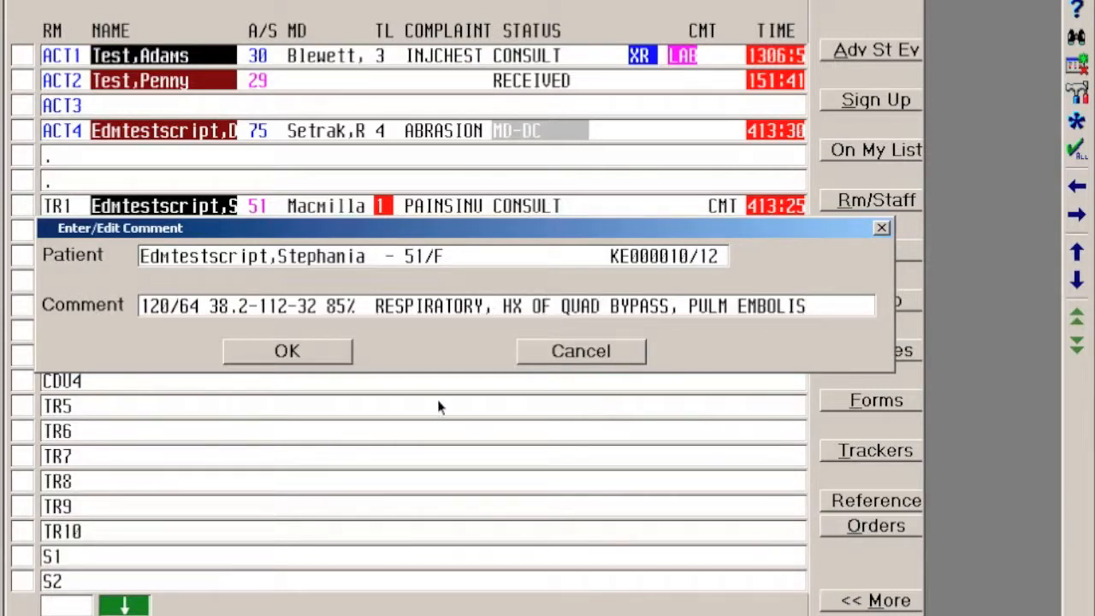
click(310, 343)
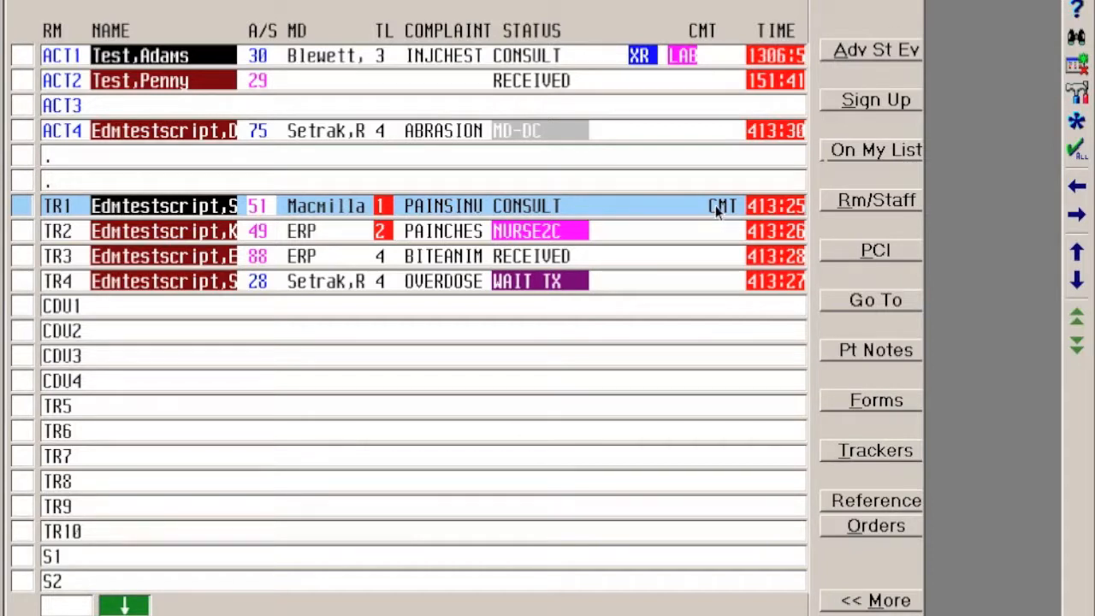
click(874, 449)
click(718, 460)
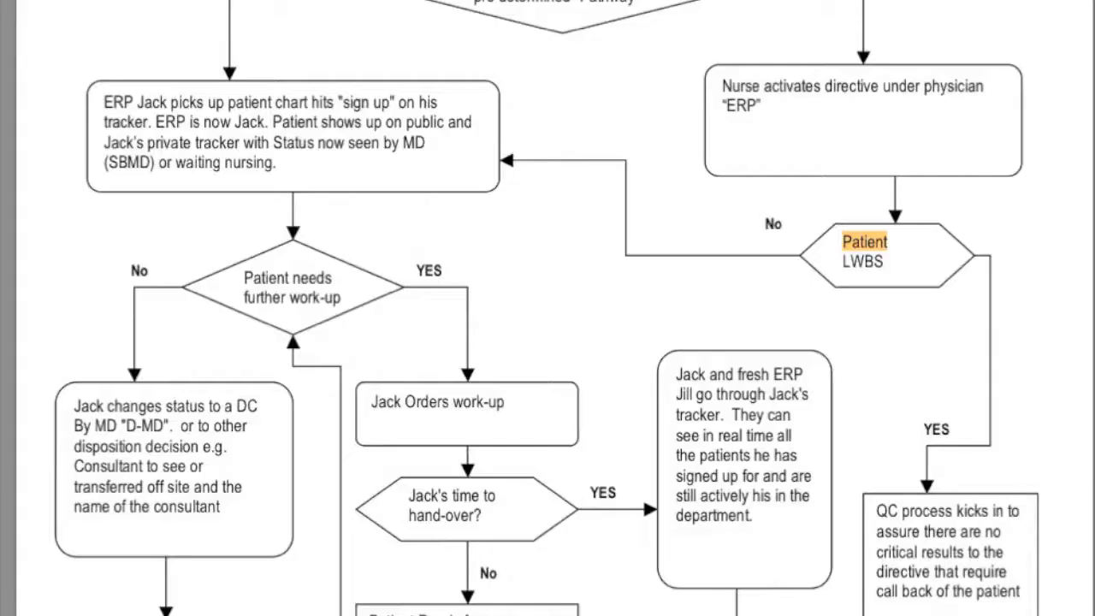
- Examine the physician workflow flowchart, covering the further work-up decision, the discharge or consult status change, ordering work-up and the reassessment status
scroll(374, 231, down, 4)
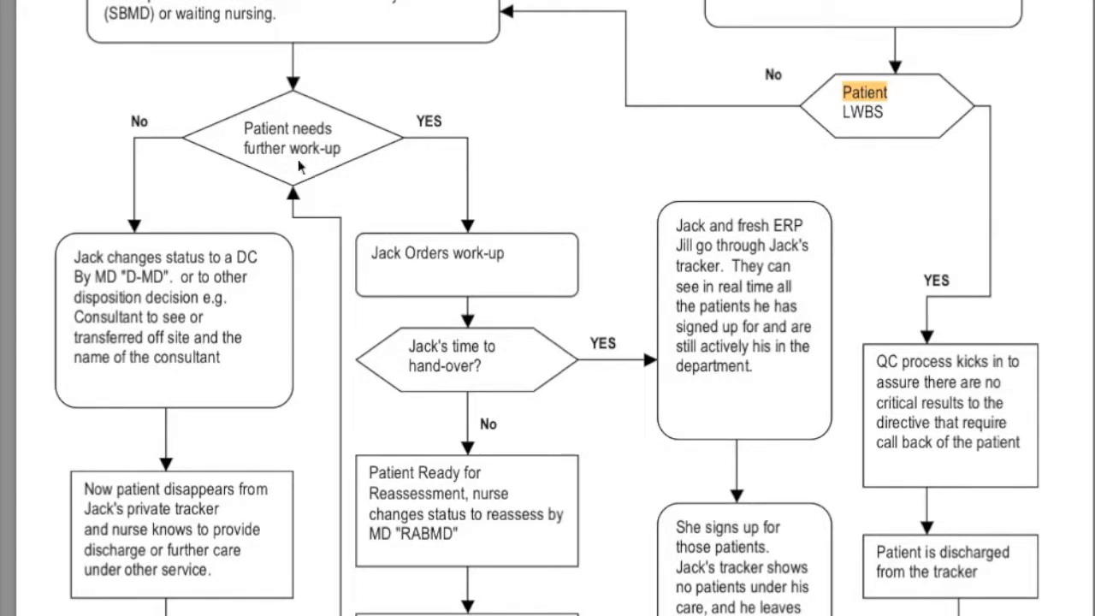
scroll(212, 270, down, 1)
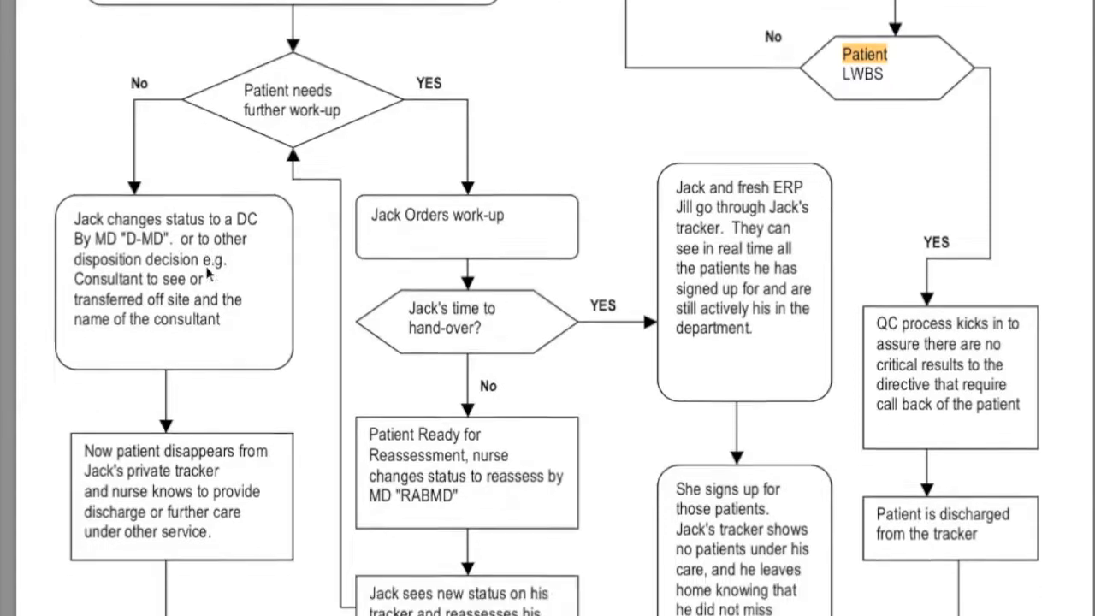
triple_click(210, 231)
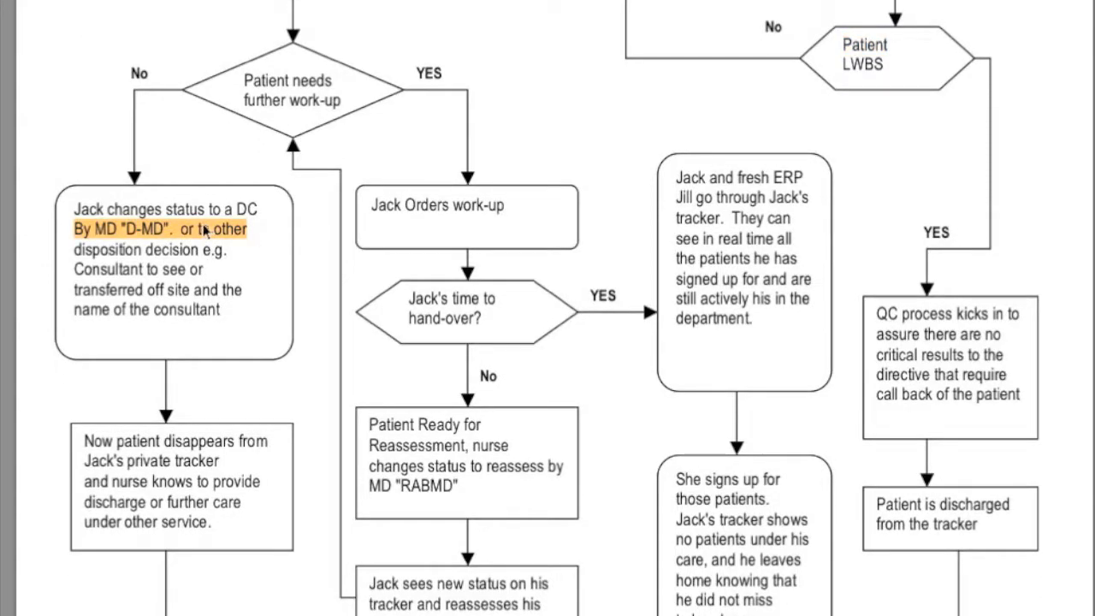
drag(74, 209, 262, 314)
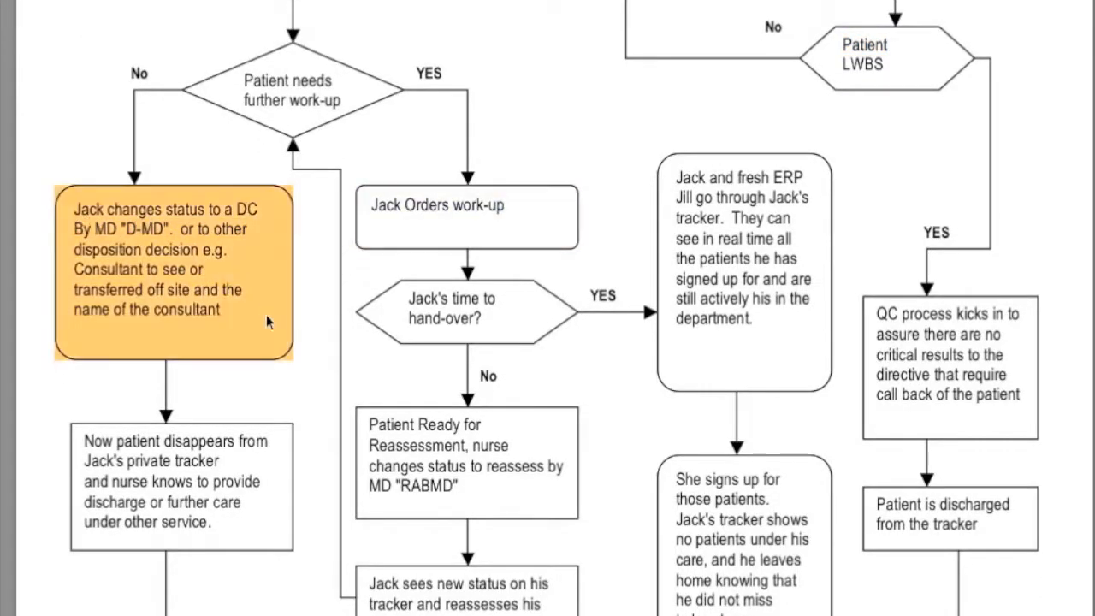
scroll(295, 573, down, 3)
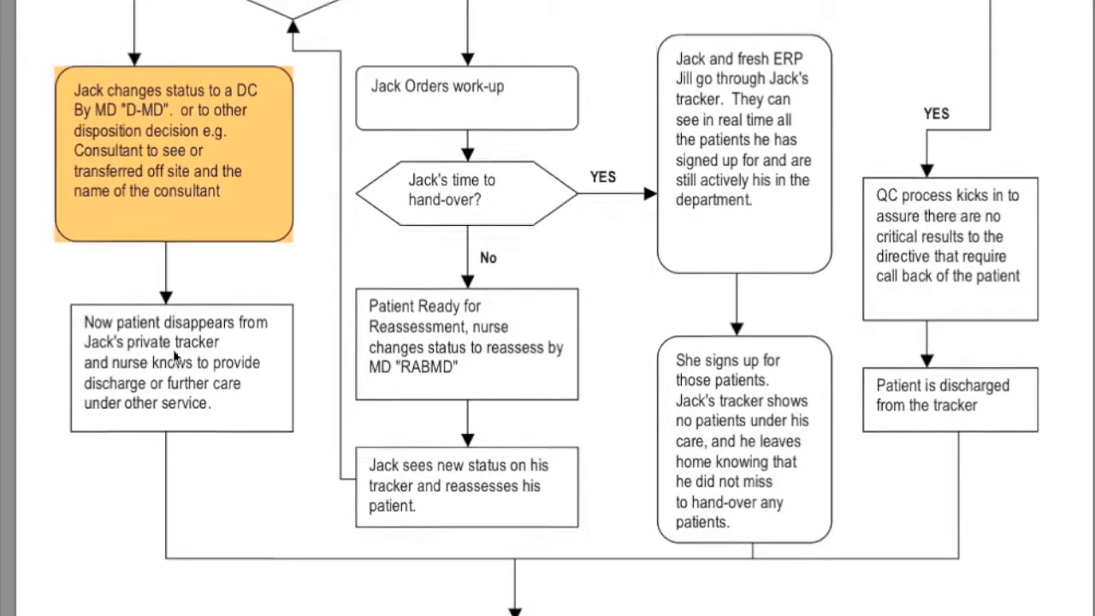
scroll(174, 355, up, 10)
scroll(174, 359, down, 1)
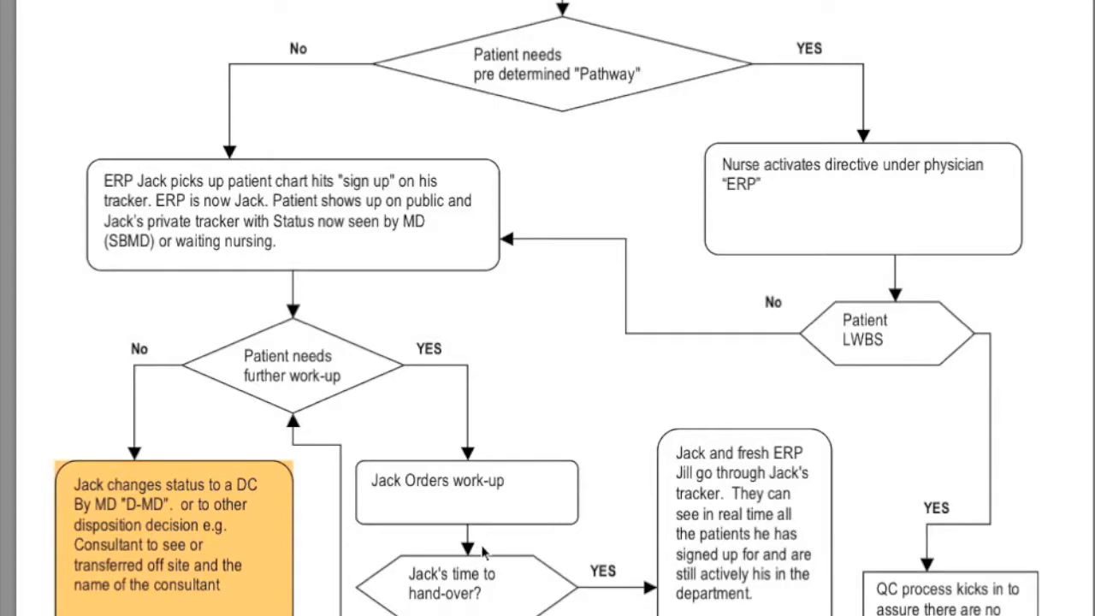
scroll(509, 504, down, 3)
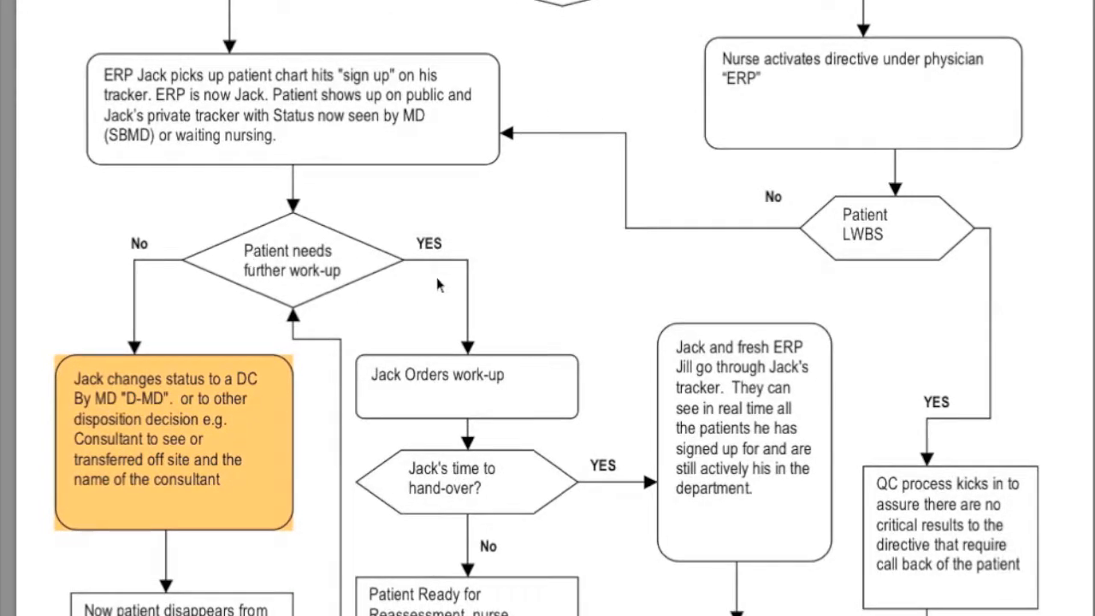
triple_click(372, 379)
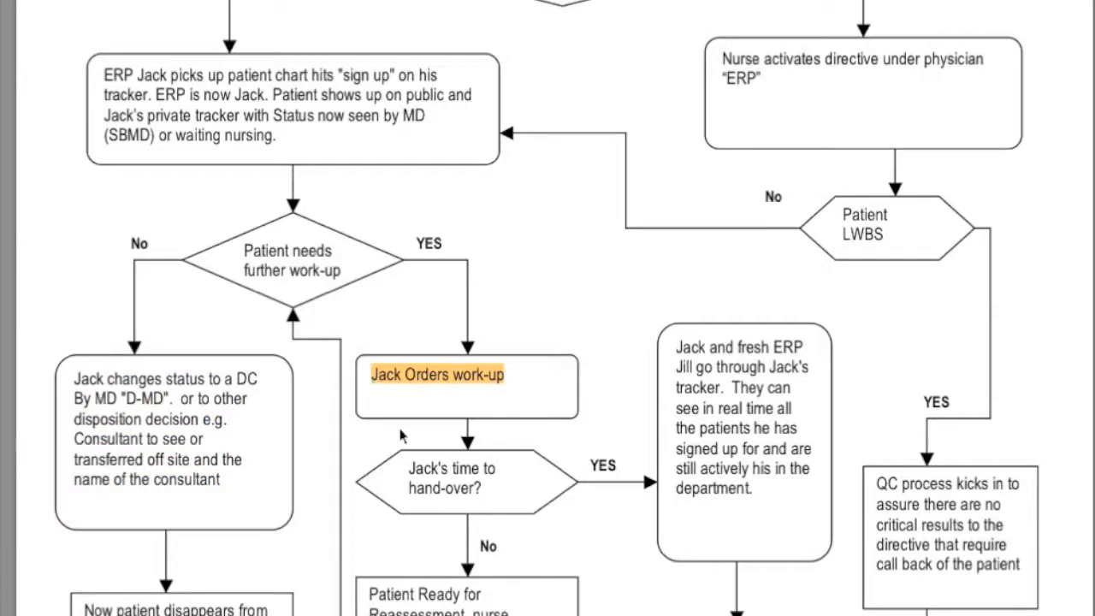
scroll(460, 504, down, 4)
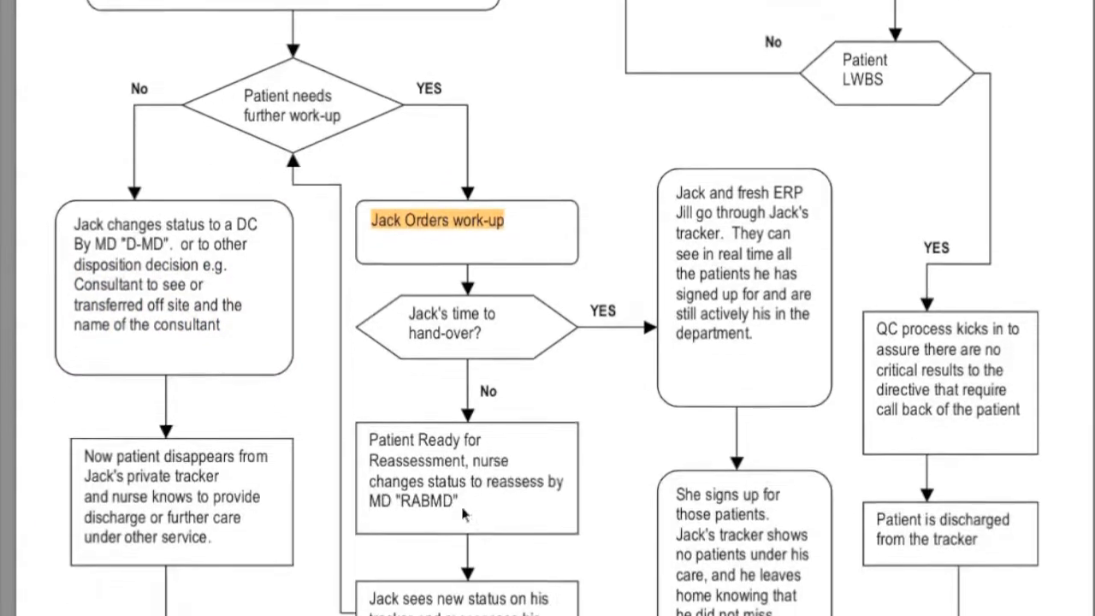
triple_click(451, 503)
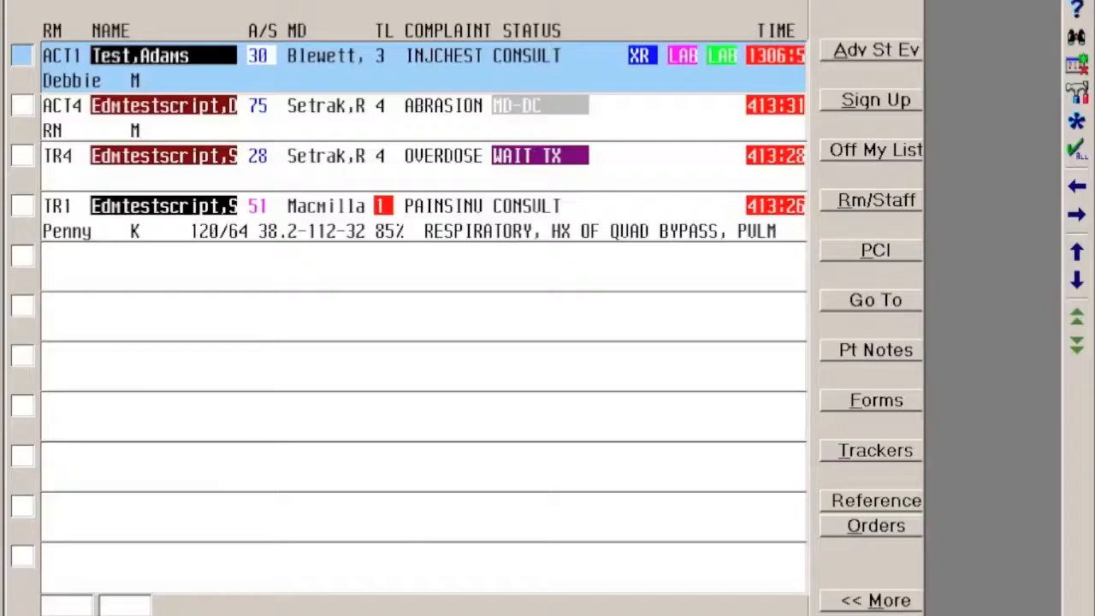
click(391, 107)
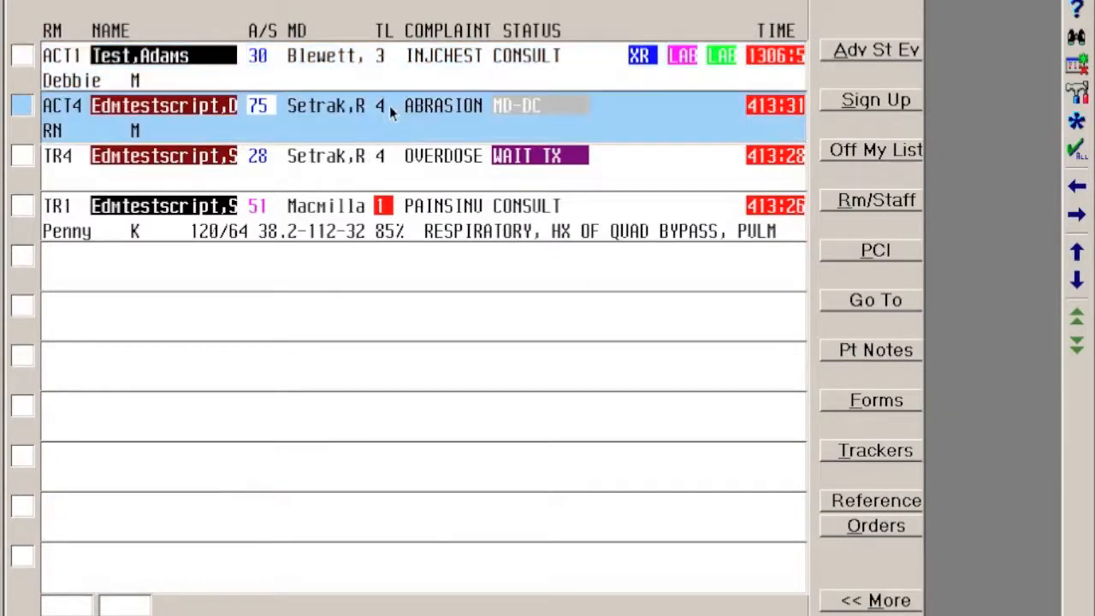
click(378, 159)
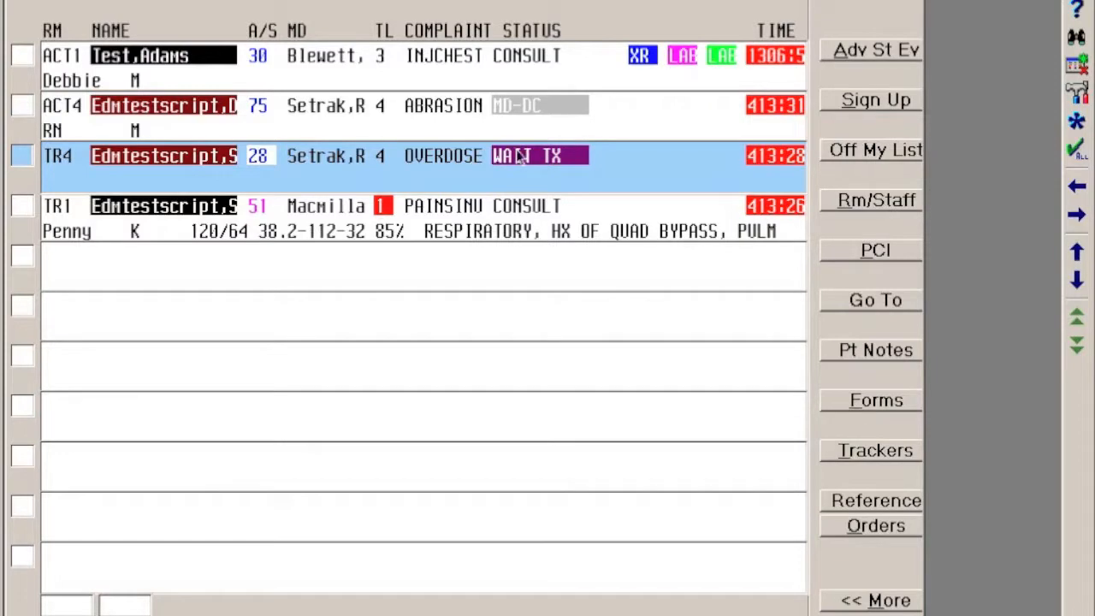
double_click(346, 161)
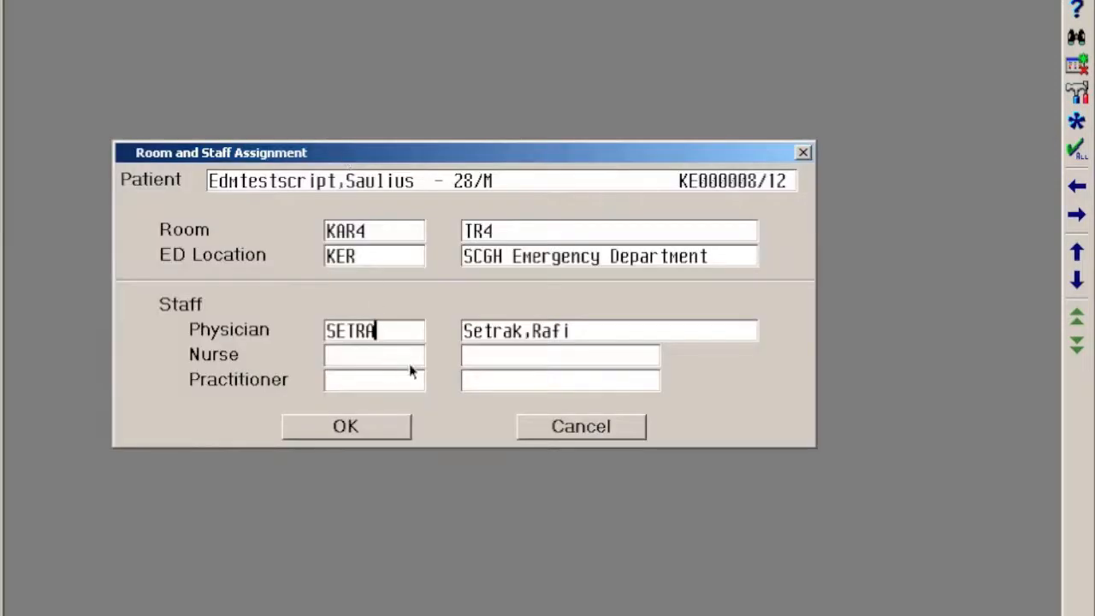
click(562, 426)
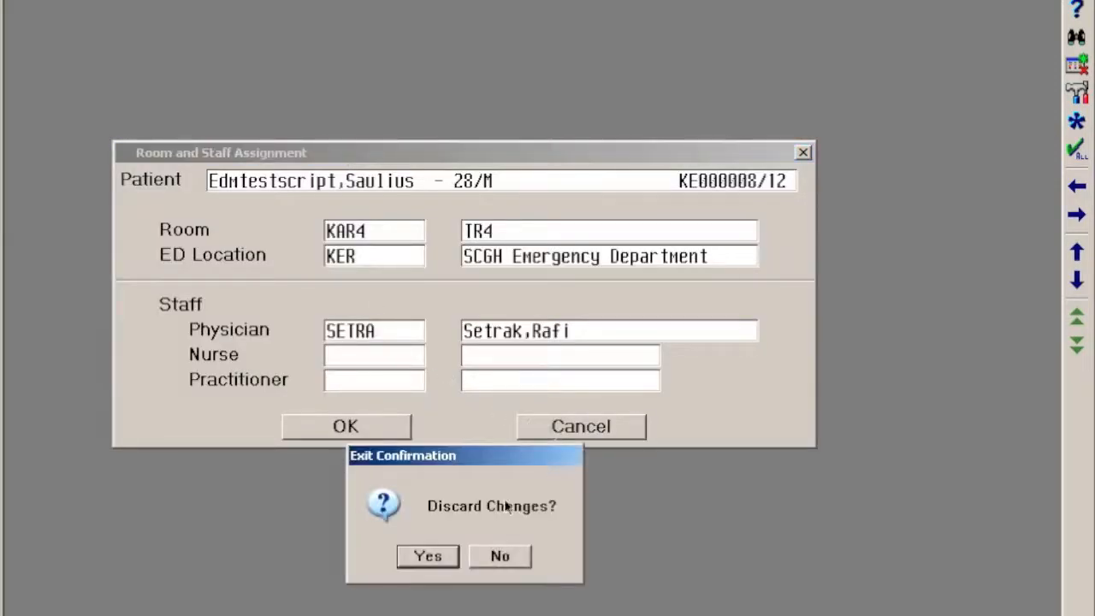
click(432, 557)
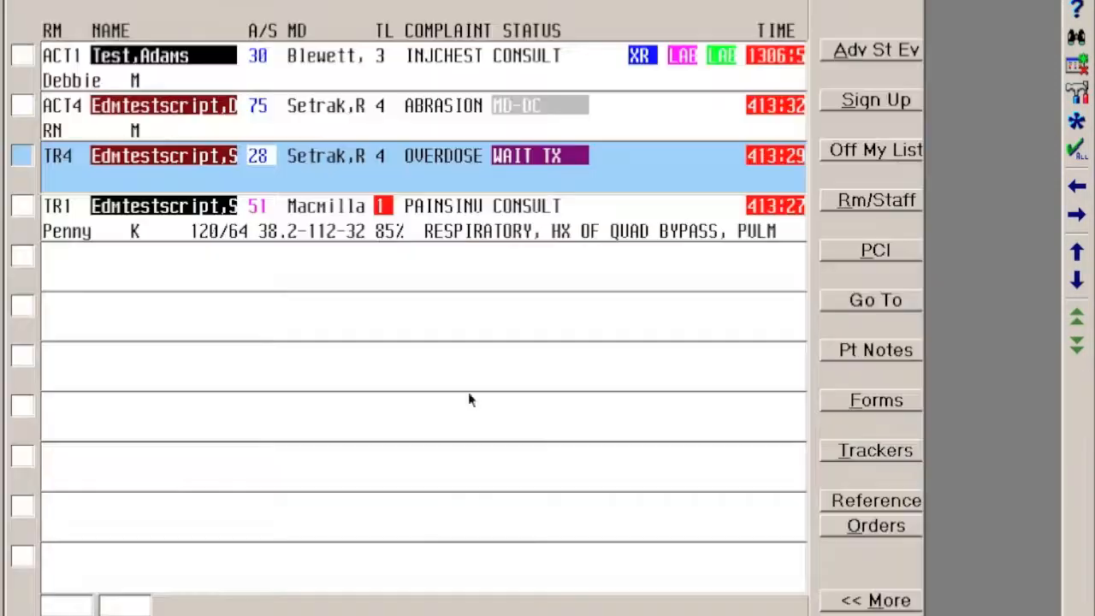
- Update the TR4 patient's status event to REASSESS (Pt To Be Reassessed) from the status event lookup
double_click(538, 160)
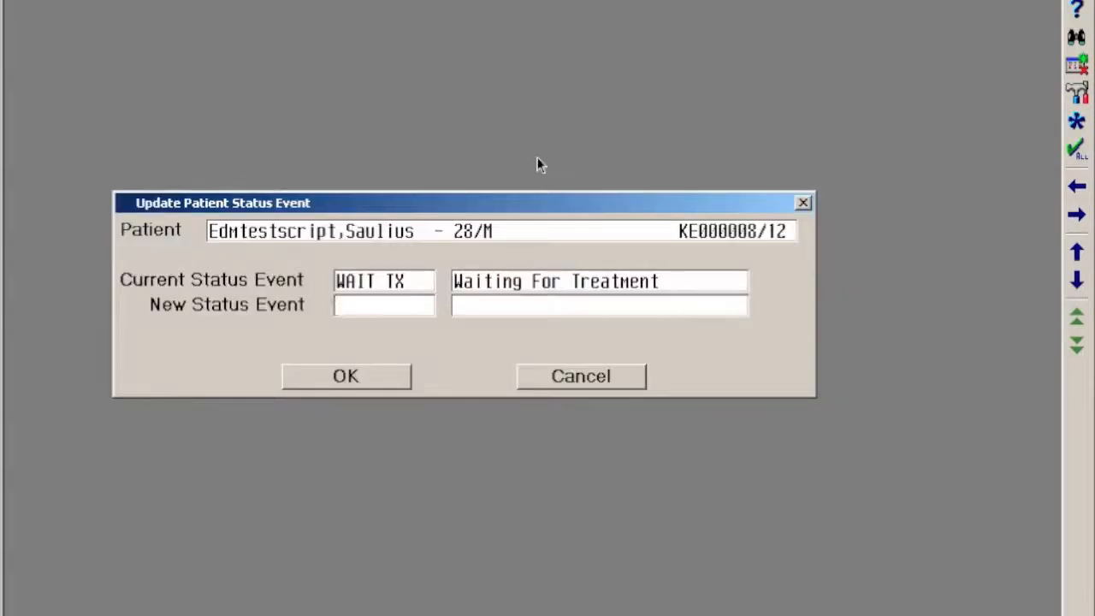
text(MD)
key(BackSpace)
key(BackSpace)
text(rea)
key(Return)
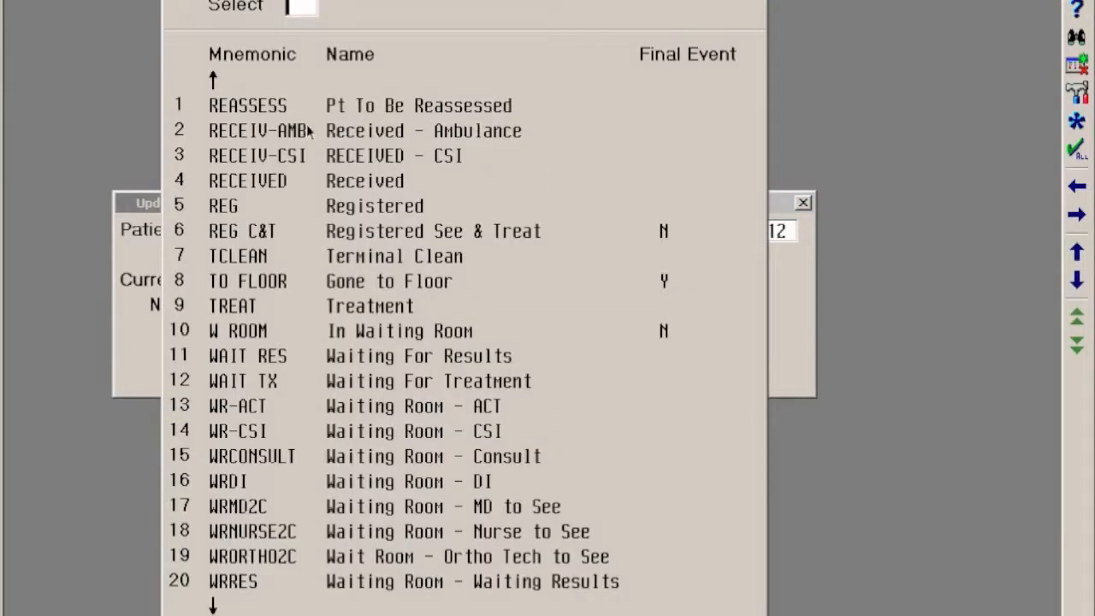
click(274, 109)
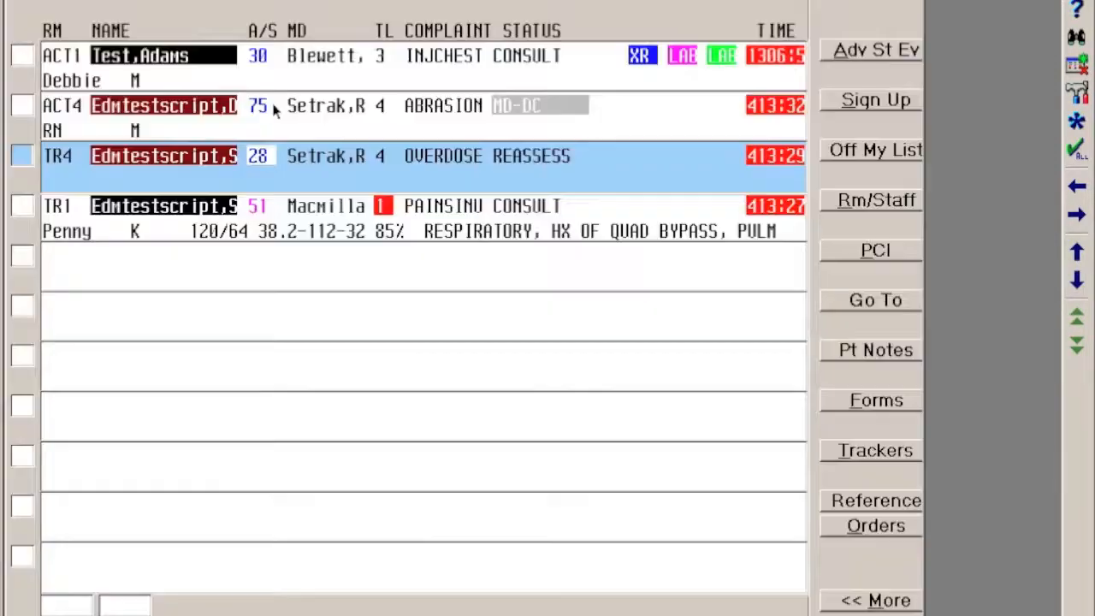
- Browse the status events from "re" for the TR4 patient, try to select REASSESS again and discard the update
click(534, 154)
text(re)
key(Return)
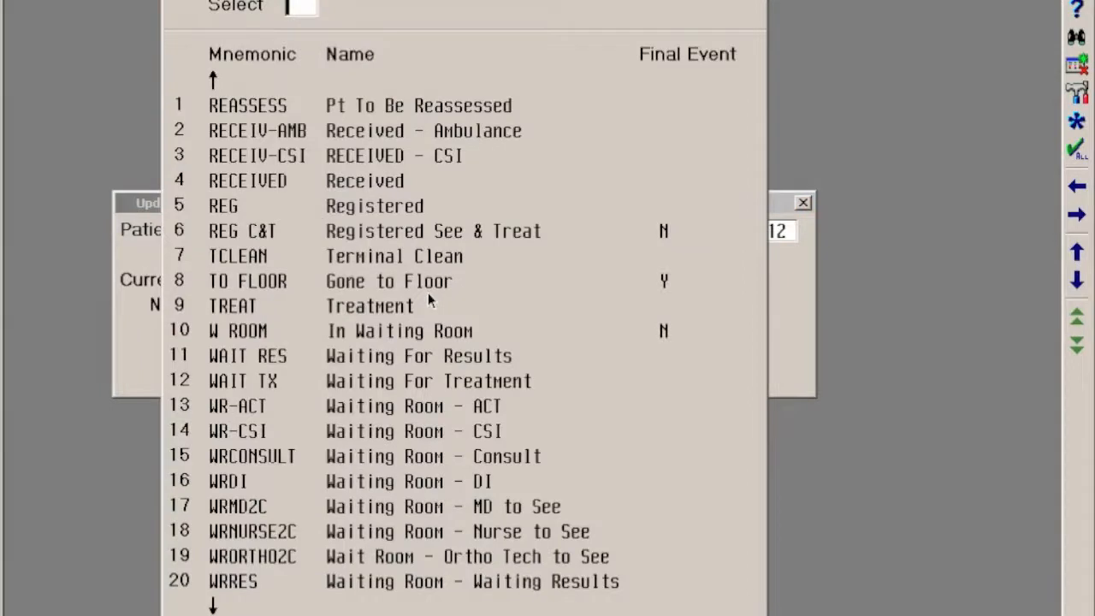
click(212, 77)
click(213, 605)
click(272, 104)
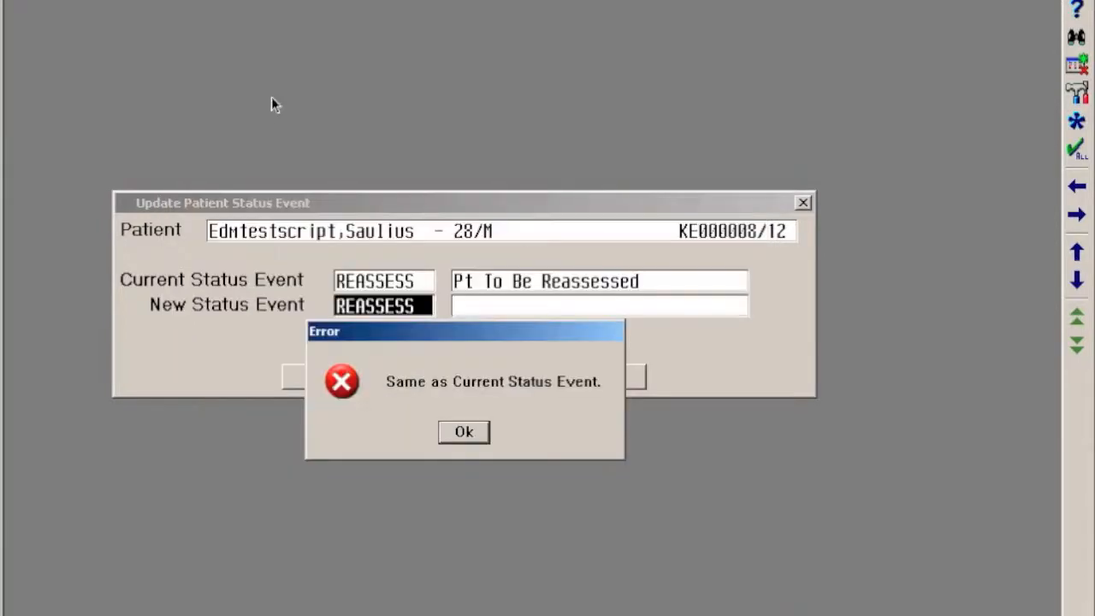
click(466, 433)
click(582, 383)
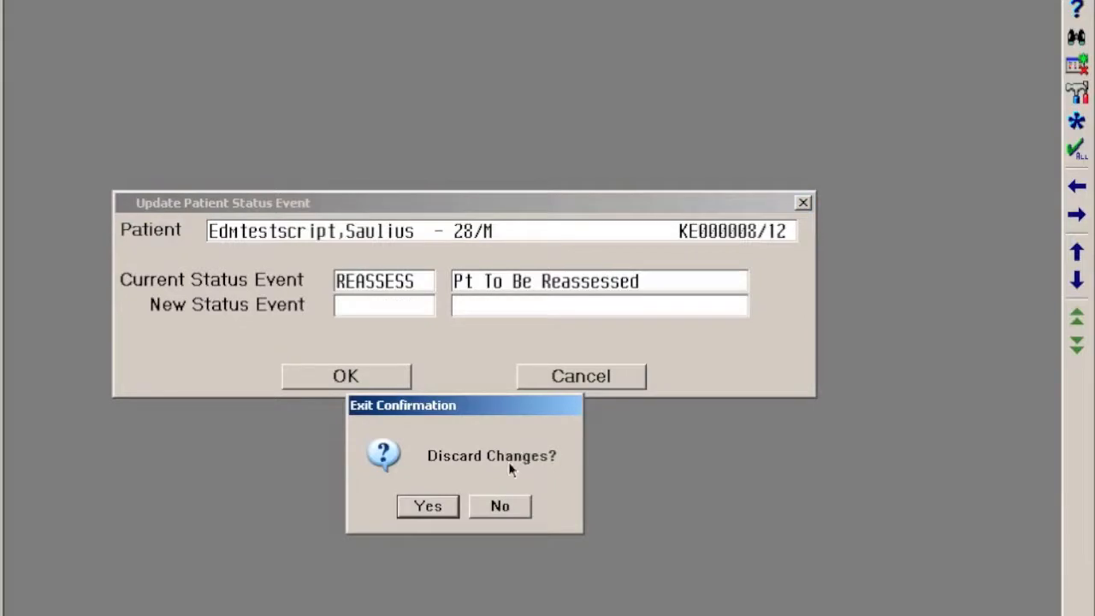
click(430, 506)
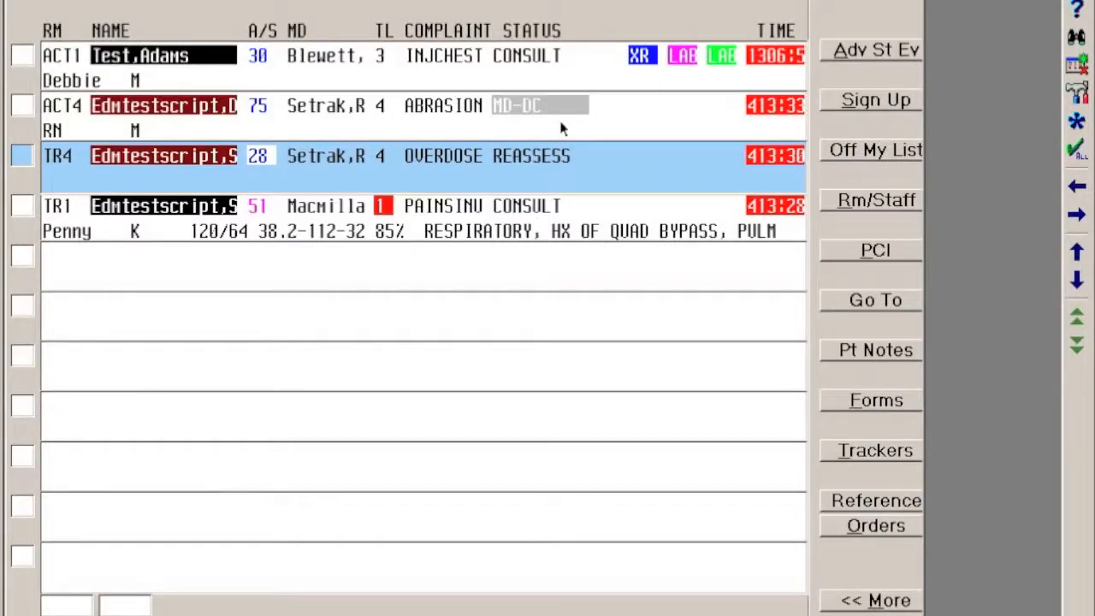
- Set the TR4 patient's status event to WAIT RES and review the hand-over and reassessment branches of the physician workflow flowchart
click(532, 224)
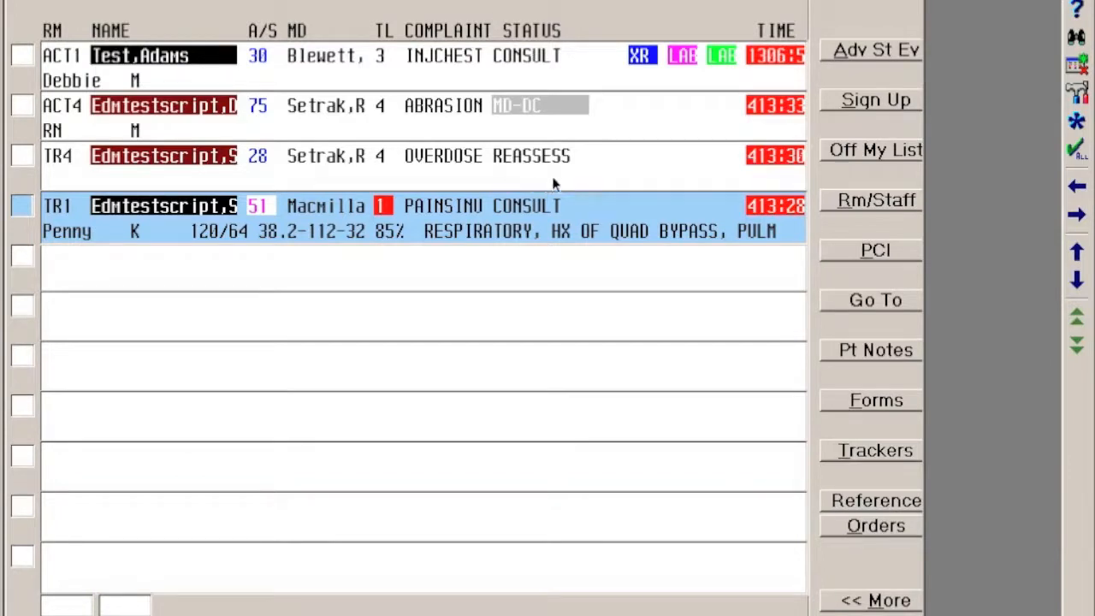
click(454, 161)
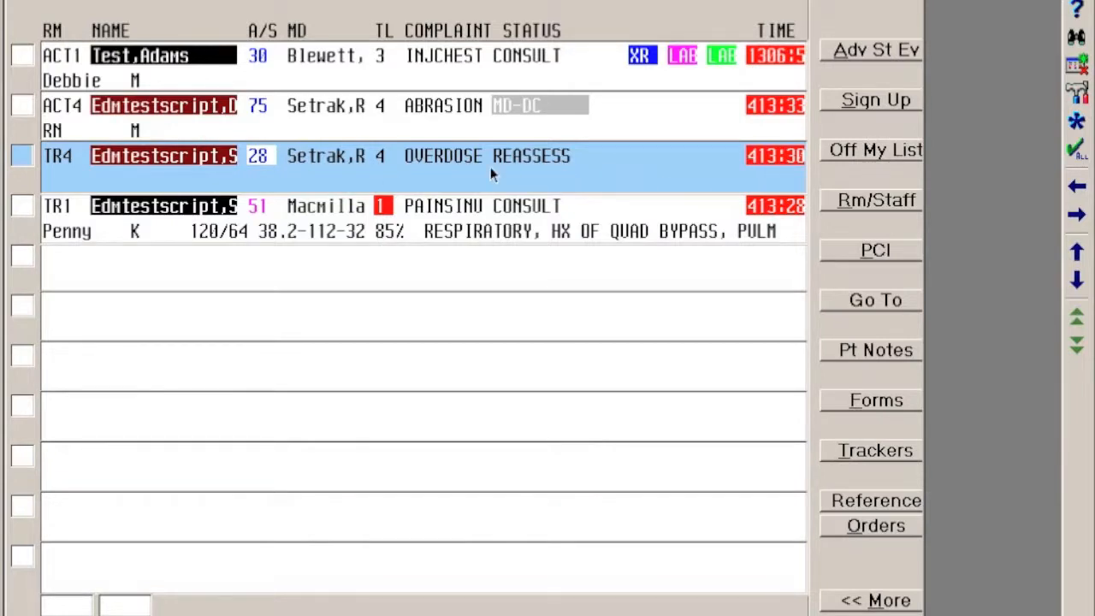
click(885, 55)
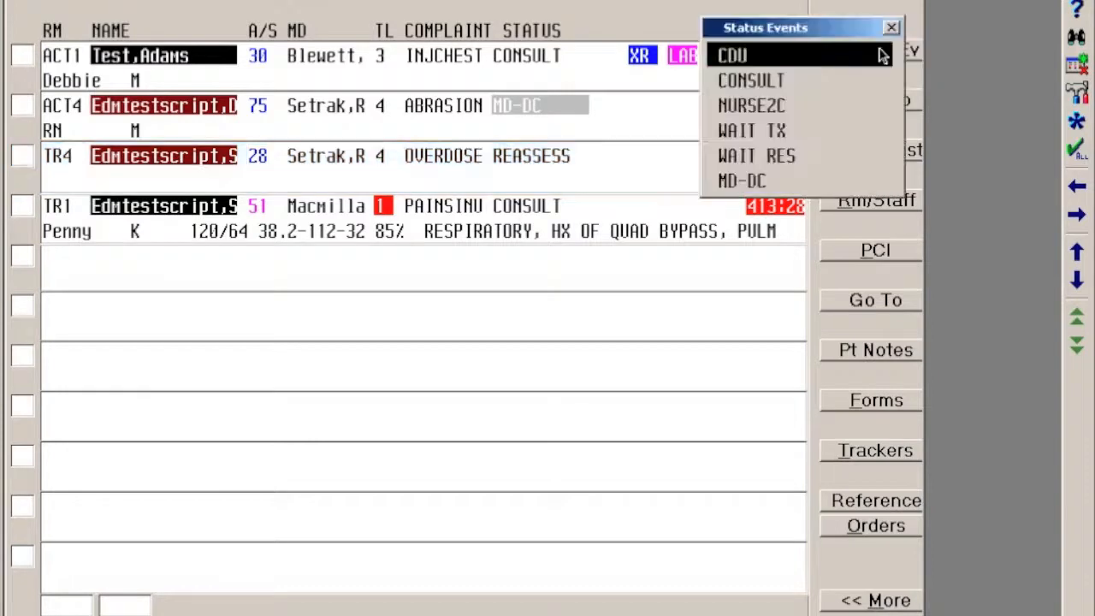
click(779, 159)
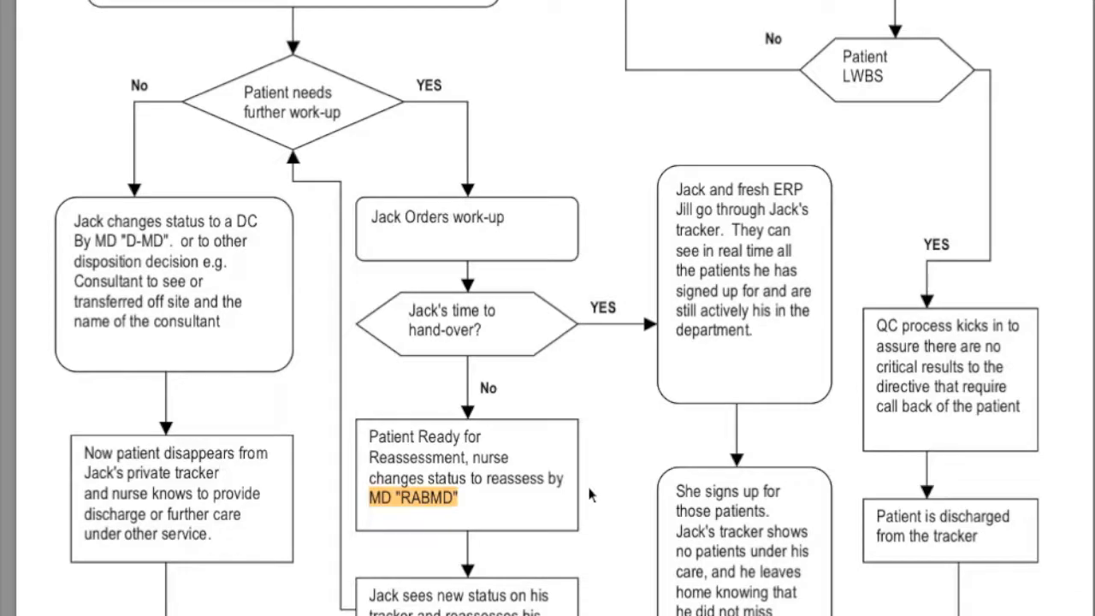
scroll(590, 494, down, 3)
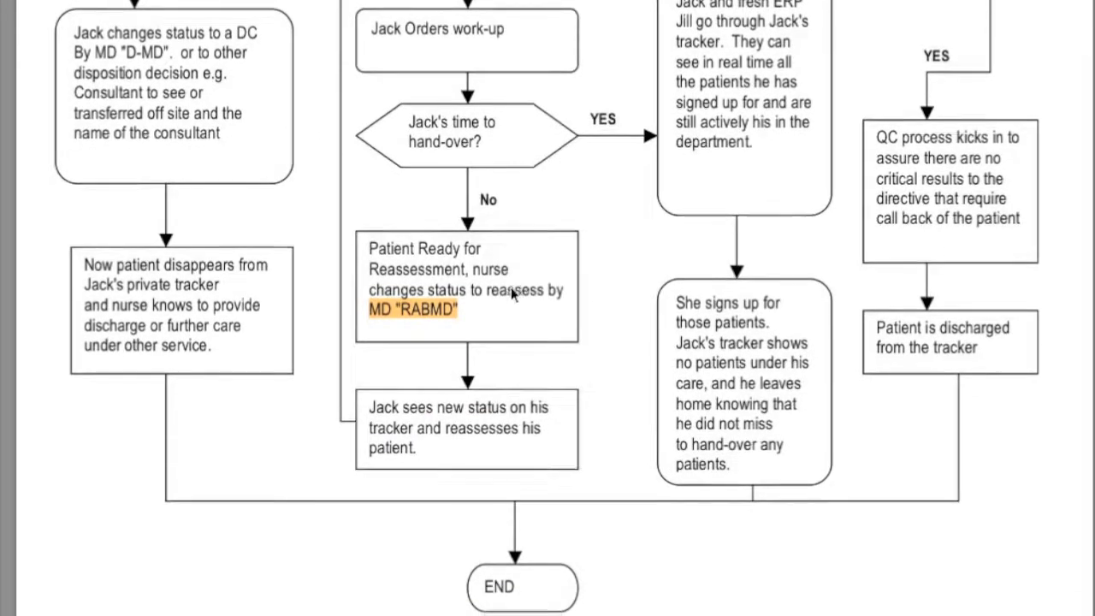
scroll(513, 291, up, 1)
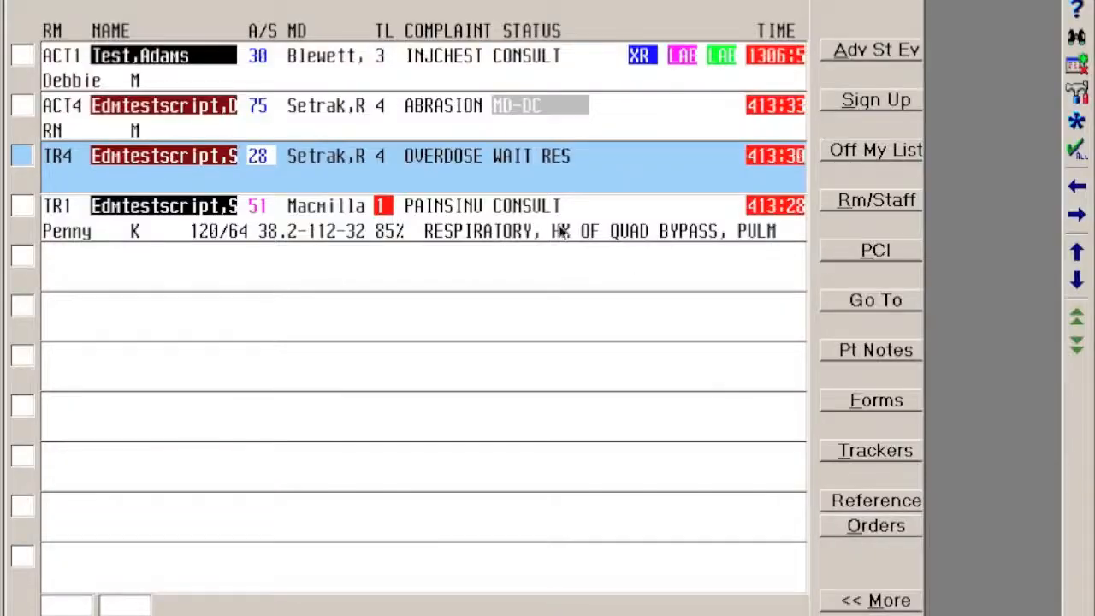
- Reassign the TR4 patient to another physician by entering that physician's mnemonic in the room and staff assignment
double_click(330, 159)
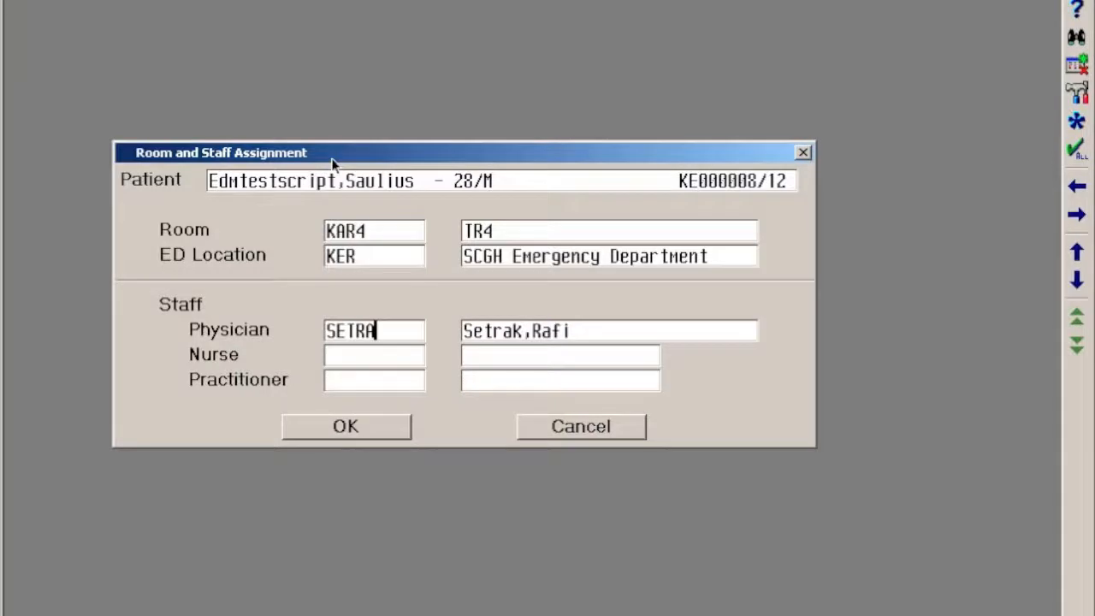
key(BackSpace)
key(BackSpace)
key(BackSpace)
key(BackSpace)
key(BackSpace)
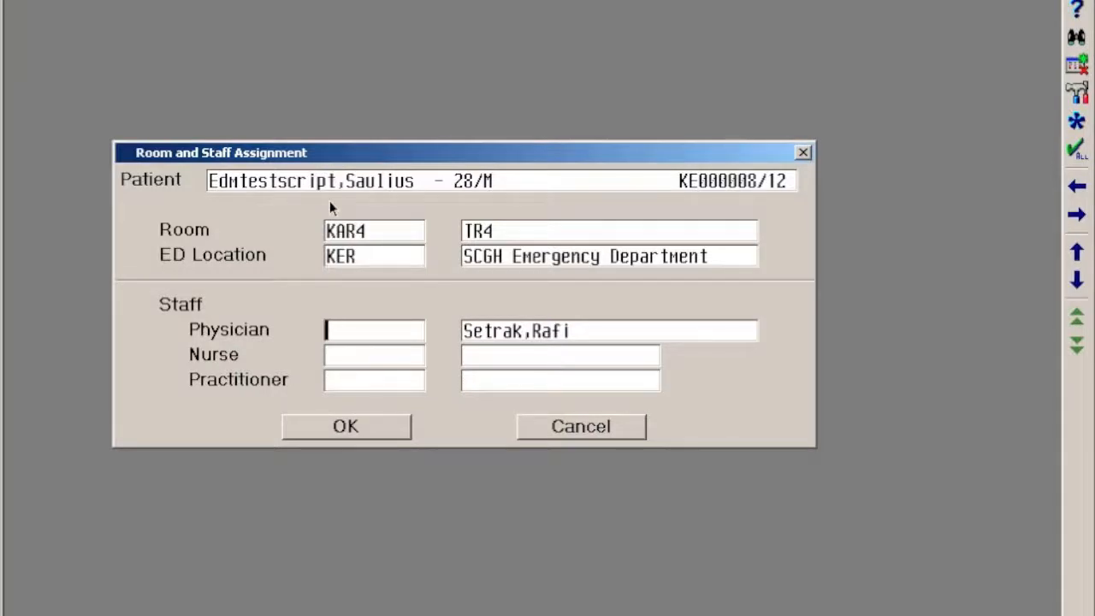
text(stati)
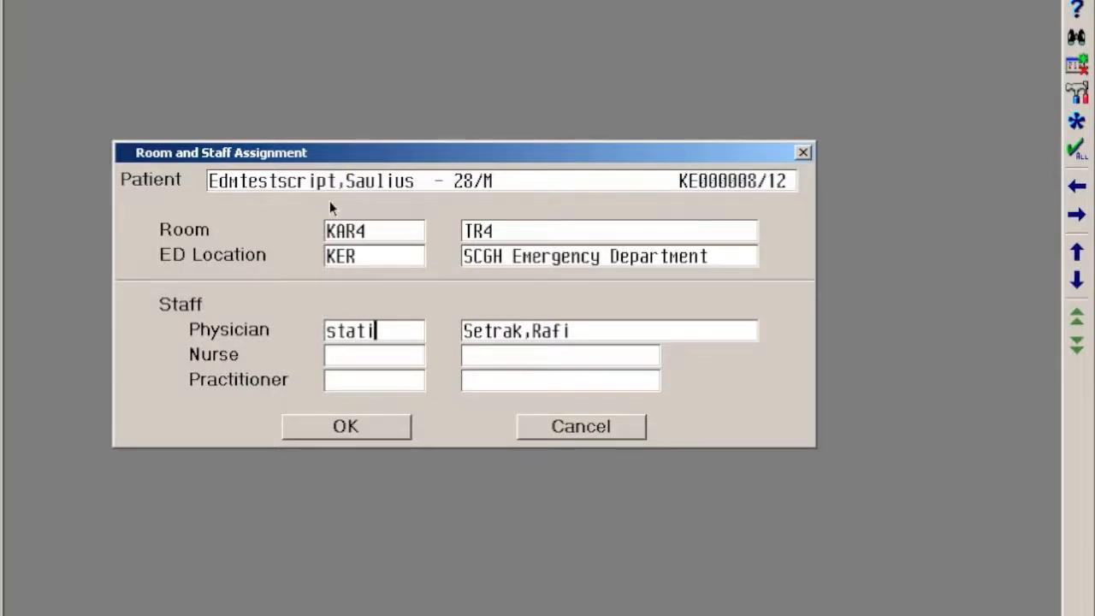
key(Tab)
key(Tab)
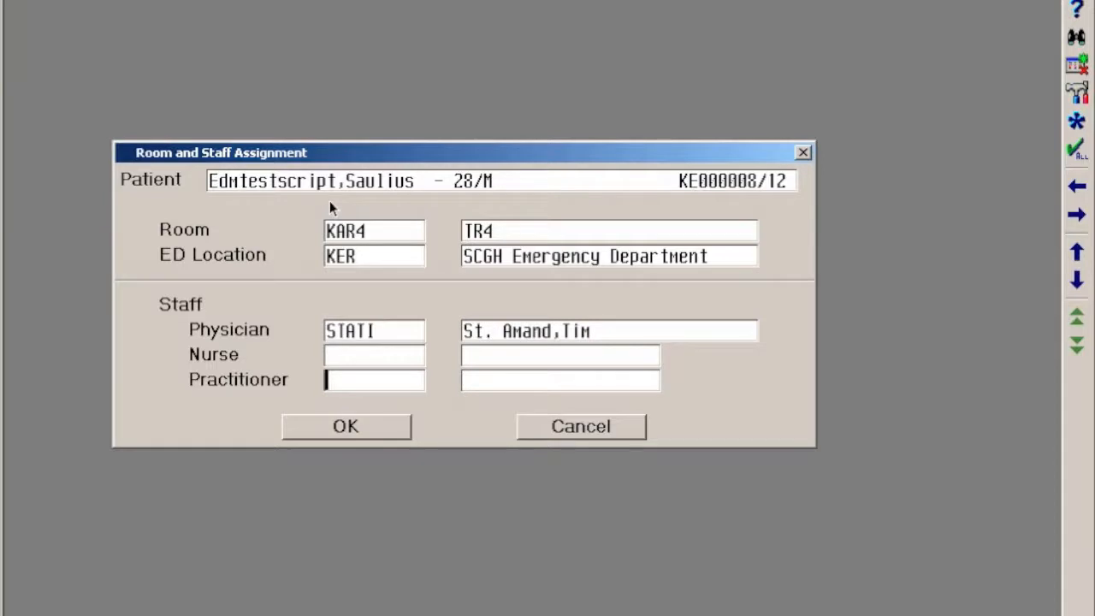
key(Return)
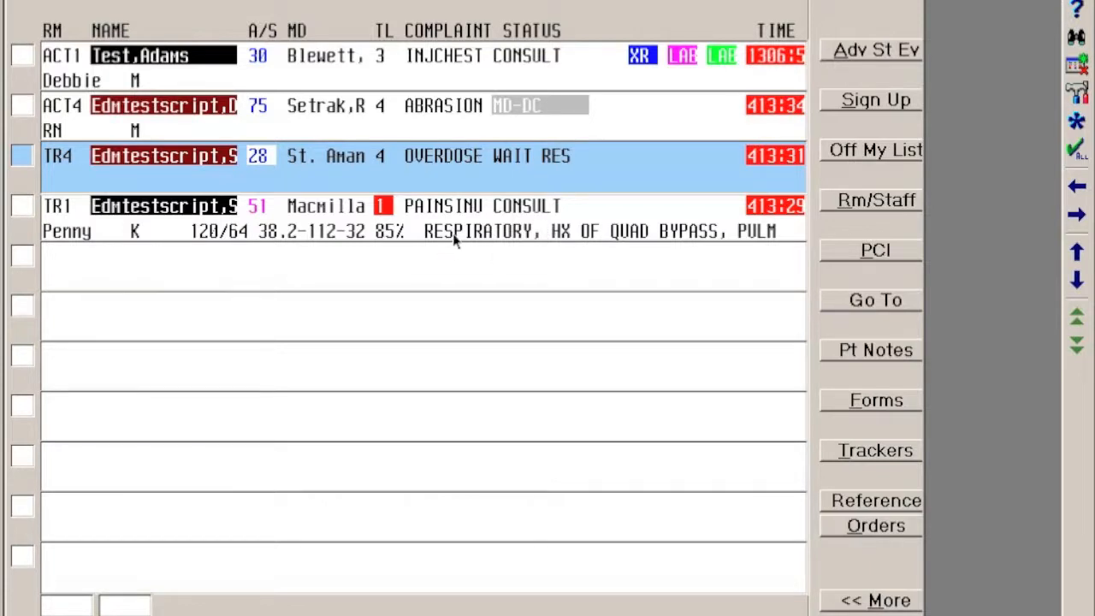
- Take the TR1 and TR4 patients off the My List Tracker
click(396, 237)
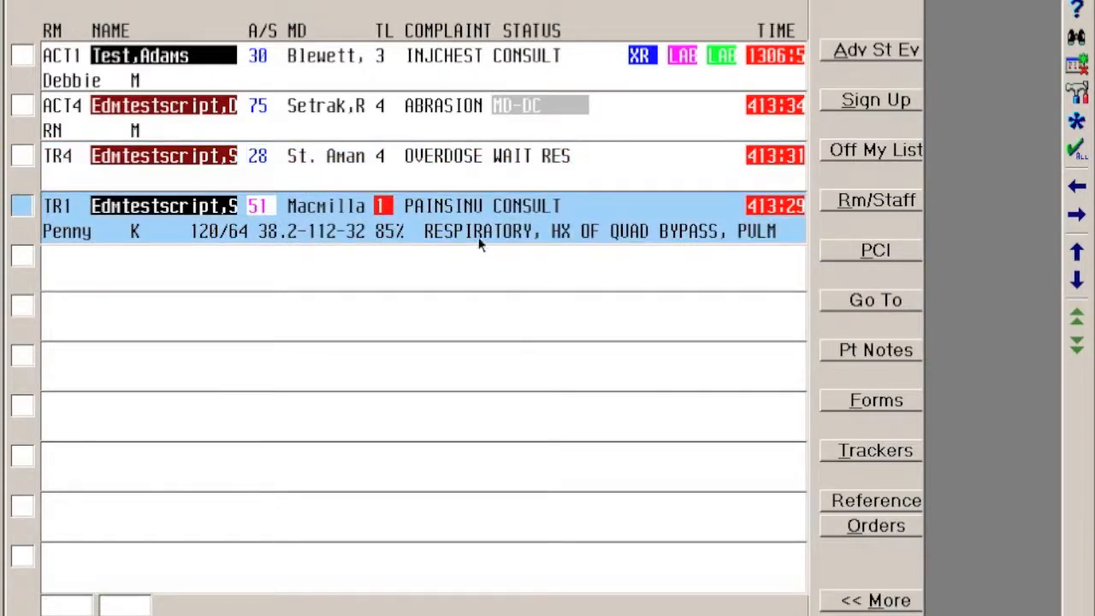
click(869, 150)
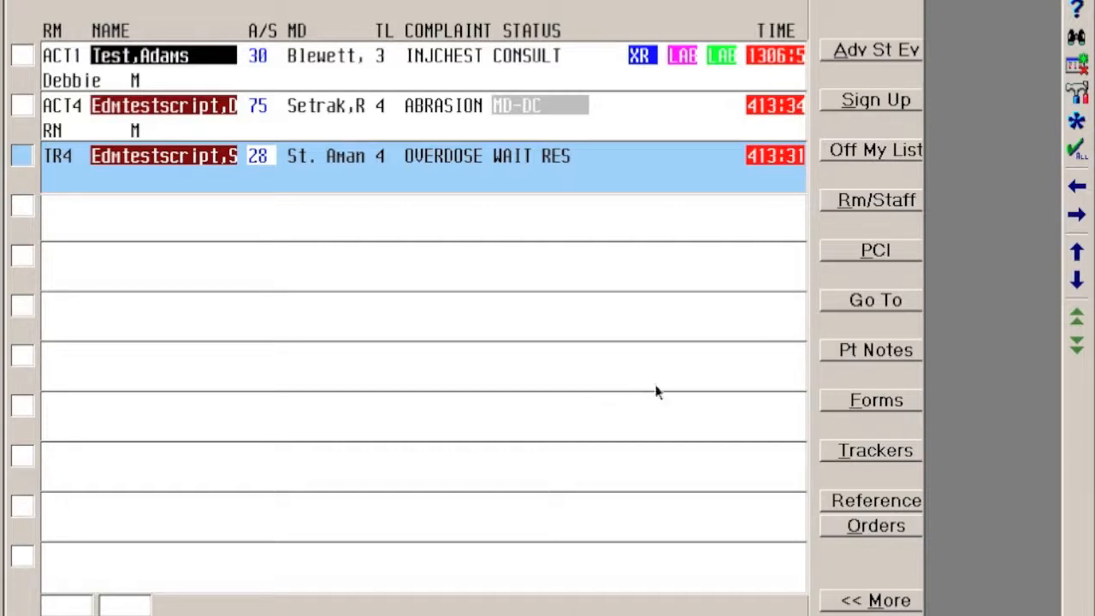
click(870, 152)
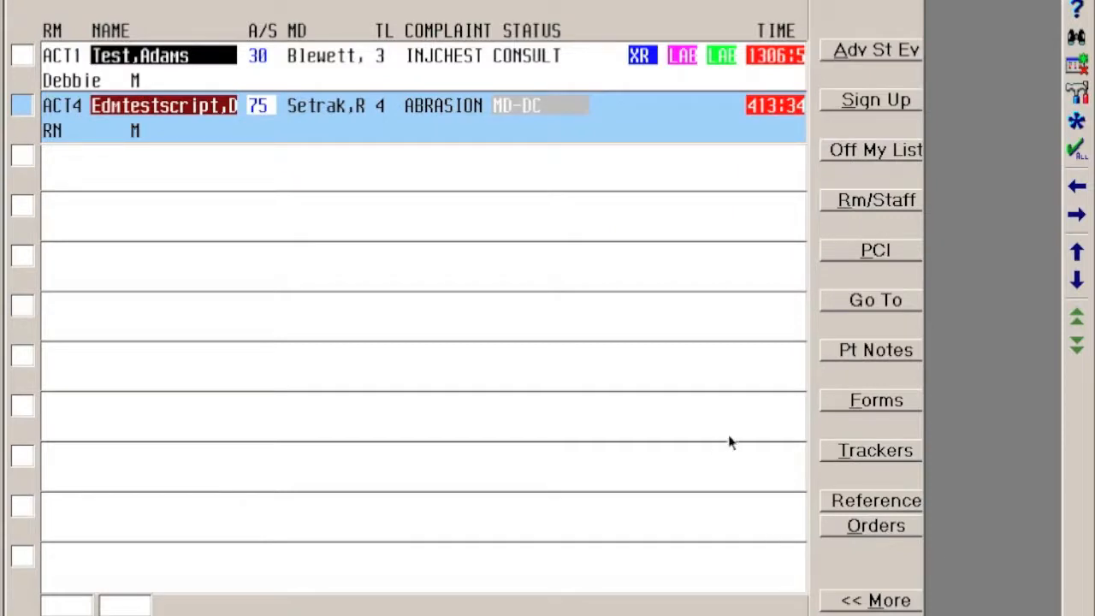
- Switch to the In Department Patients tracker and put the ACT4 patient on My List
click(870, 450)
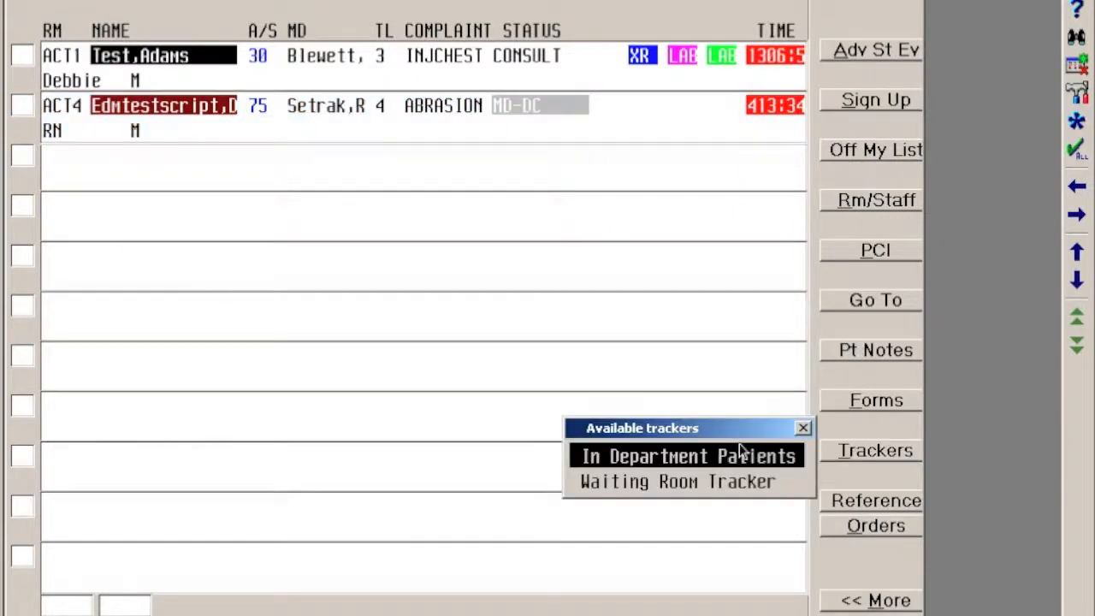
click(694, 457)
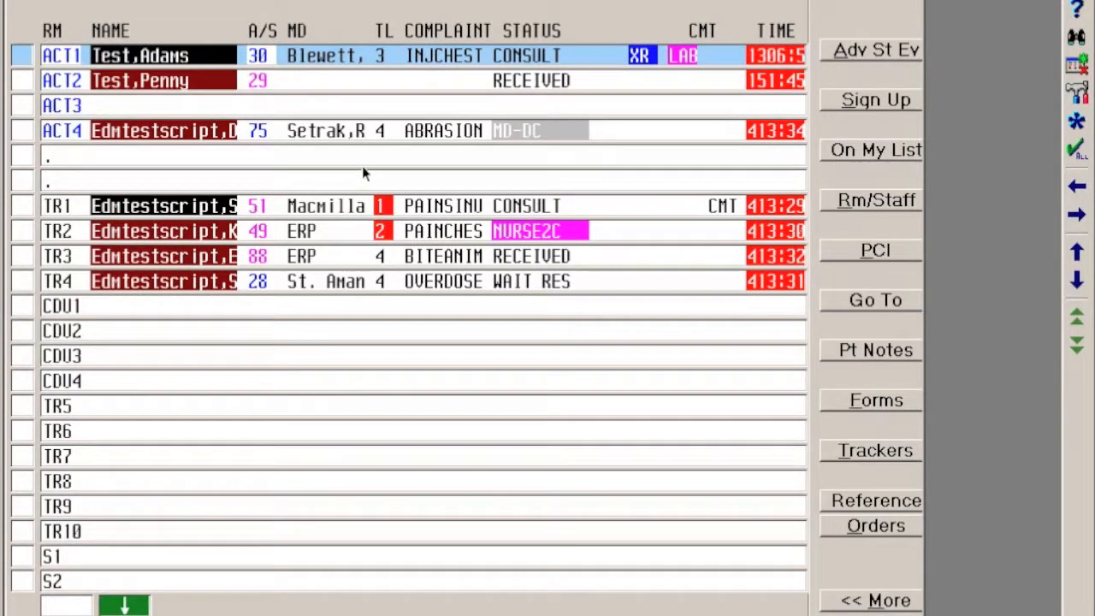
click(405, 142)
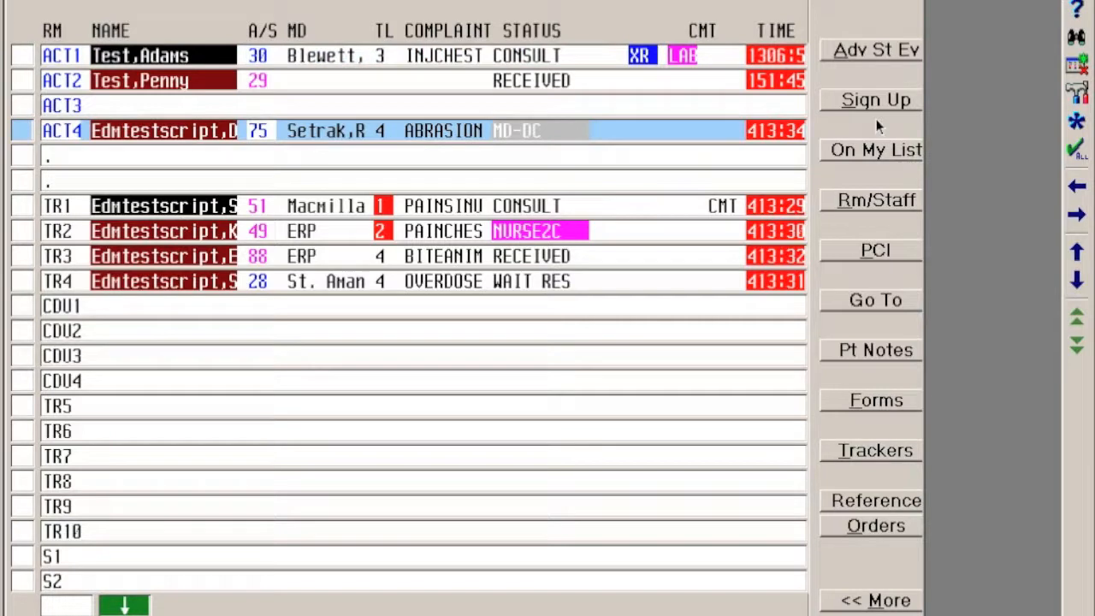
click(862, 150)
- Put the TR3 patient on My List and sign up as the physician for that patient
click(321, 257)
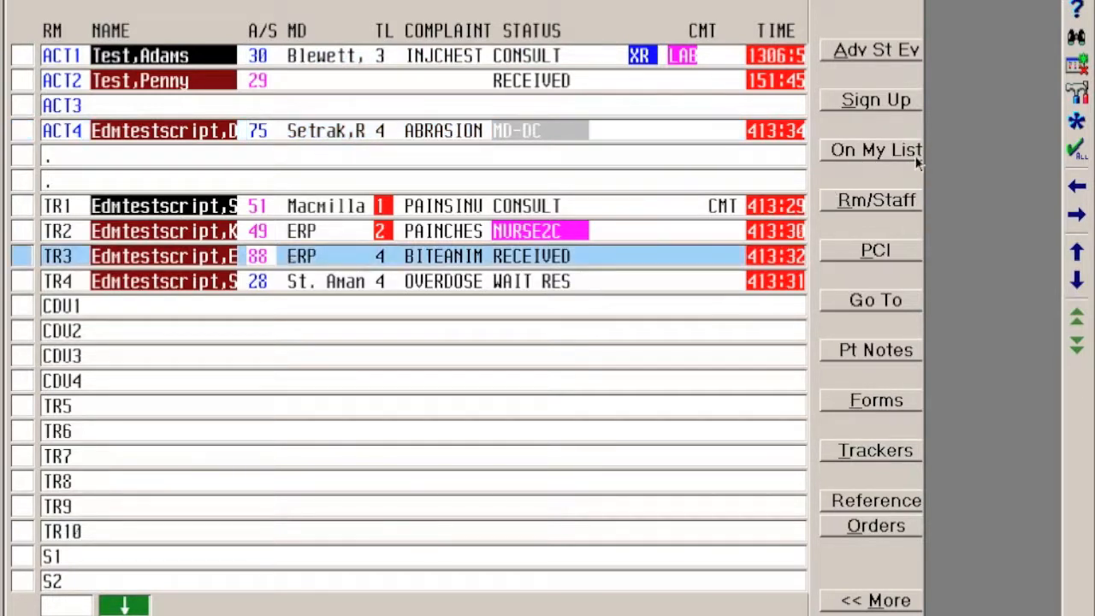
click(859, 151)
click(874, 106)
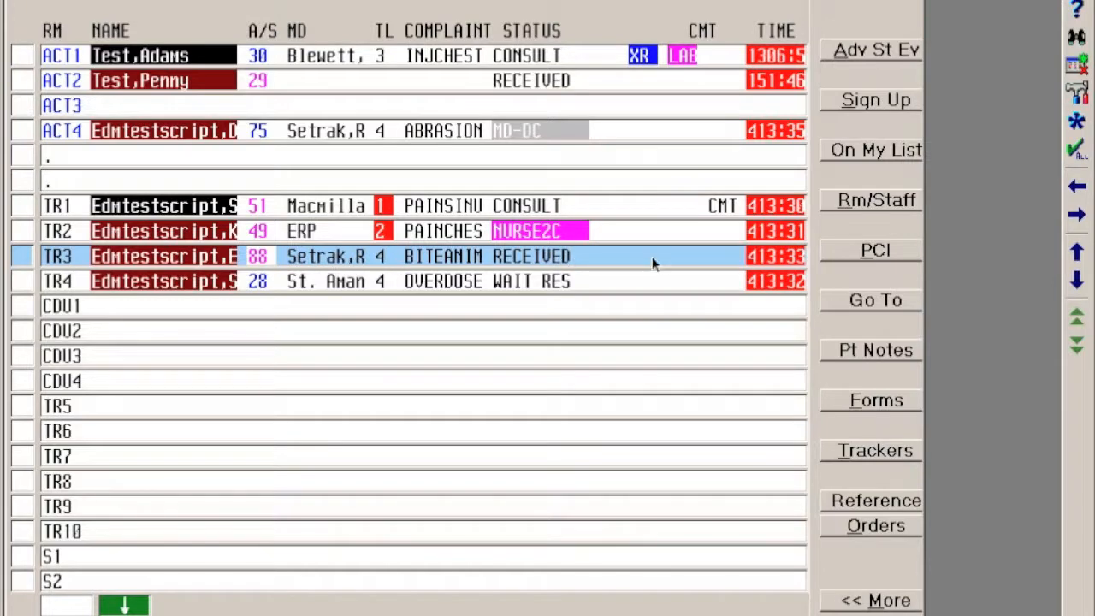
- Return to the My List Tracker and reassign the TR3 patient to the second physician in the lookup for "sin"
click(868, 440)
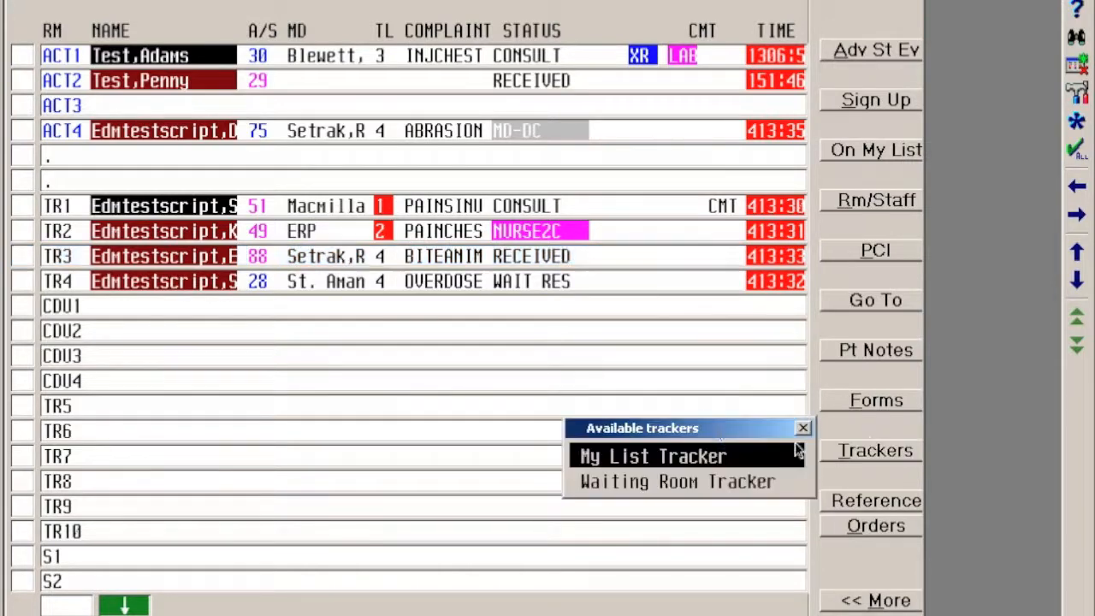
click(658, 455)
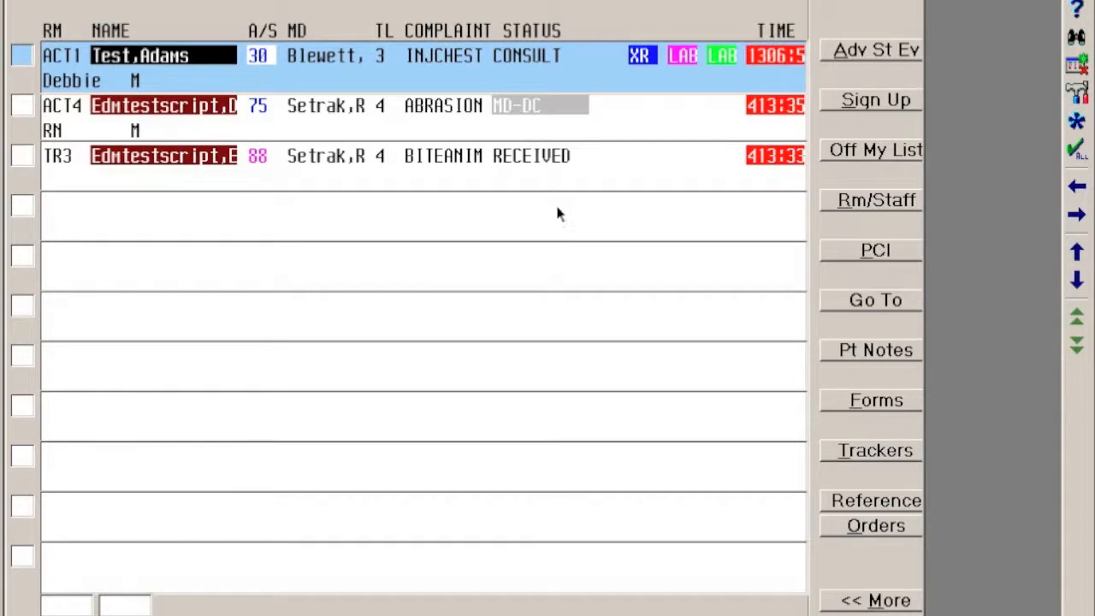
click(529, 163)
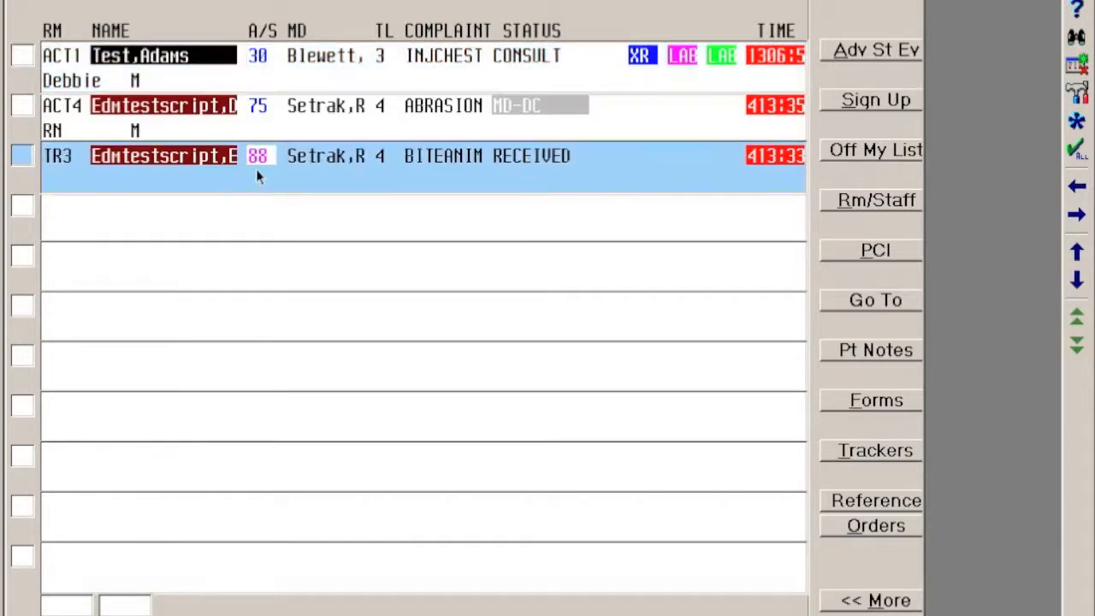
double_click(317, 152)
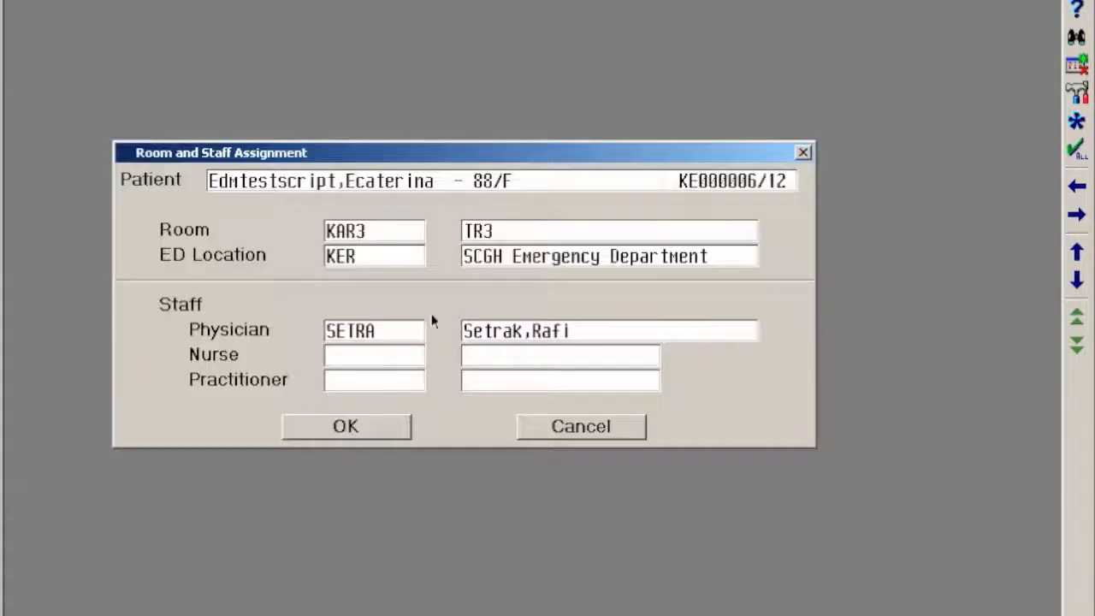
key(BackSpace)
key(BackSpace)
key(BackSpace)
key(BackSpace)
key(BackSpace)
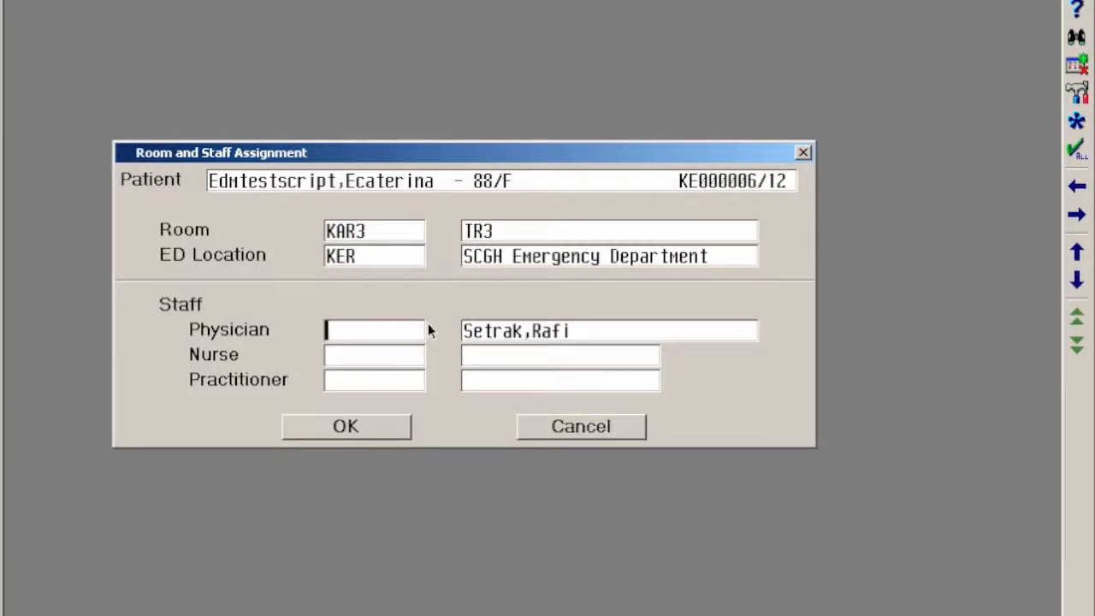
text(sin)
key(Return)
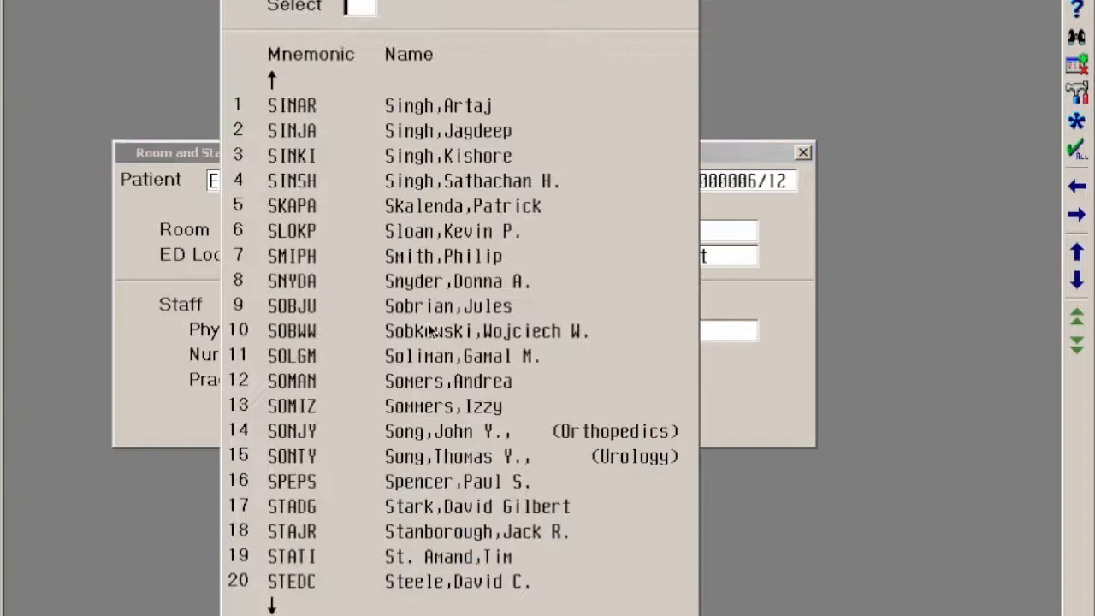
click(483, 133)
click(366, 423)
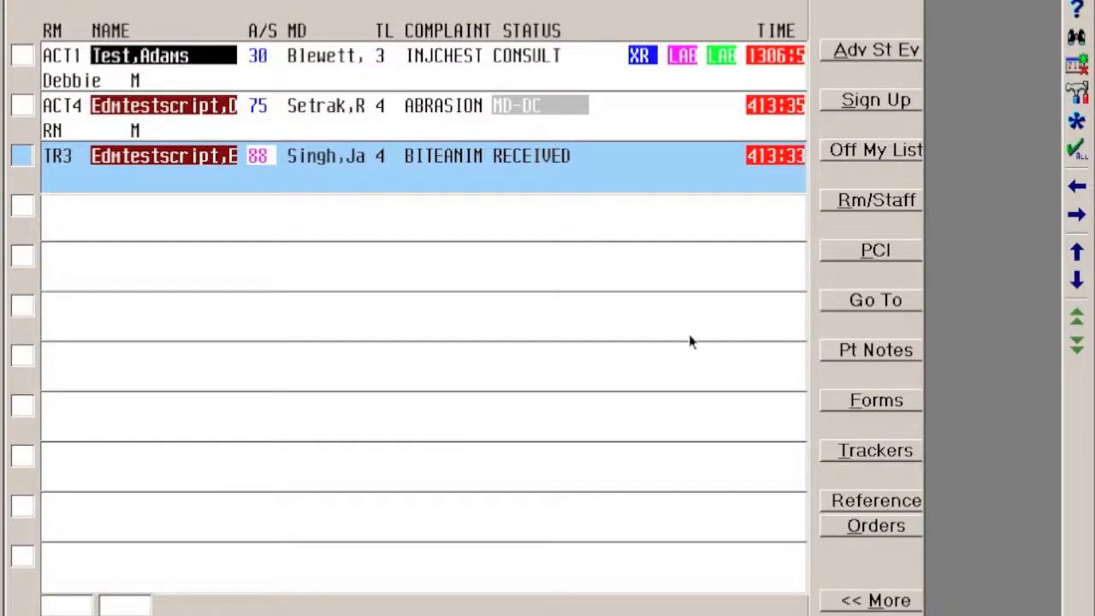
- Take the ACT1, ACT4 and TR3 patients off My List and open the In Department Patients tracker
click(537, 68)
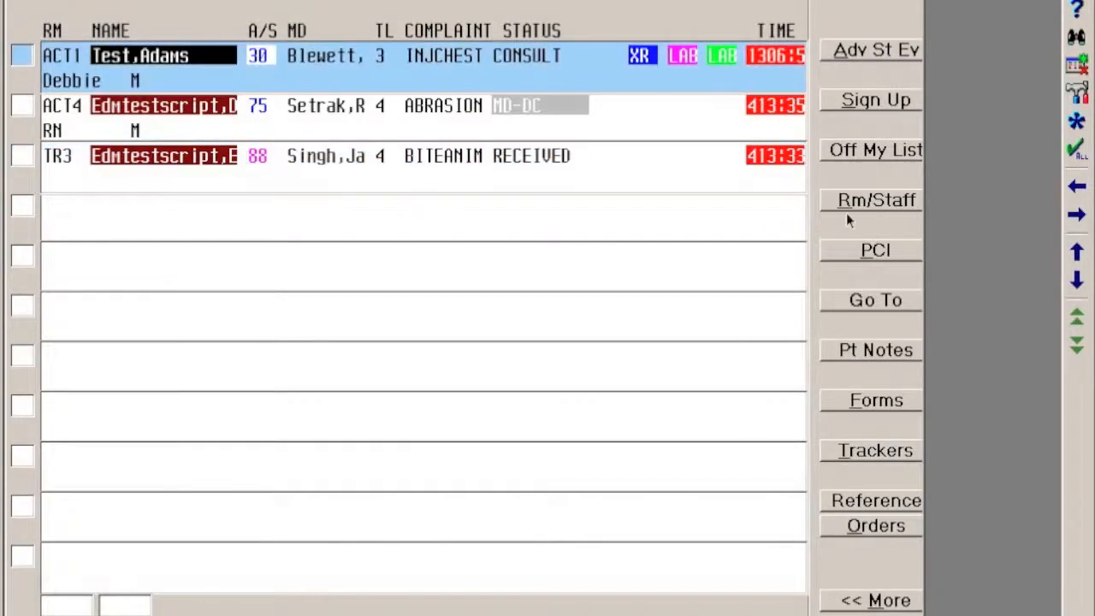
click(860, 150)
click(855, 153)
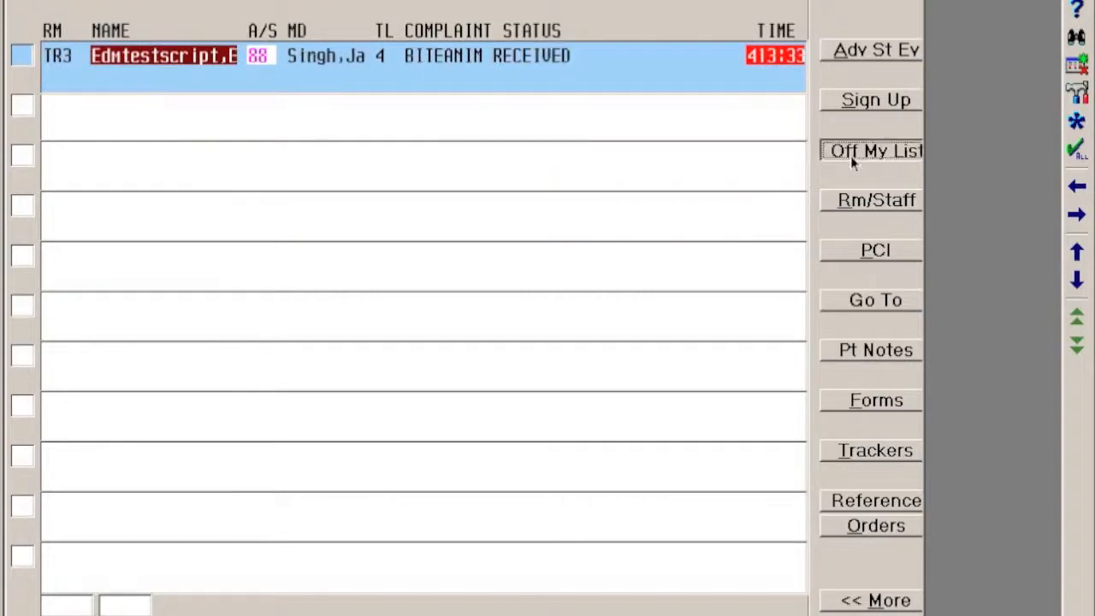
click(851, 155)
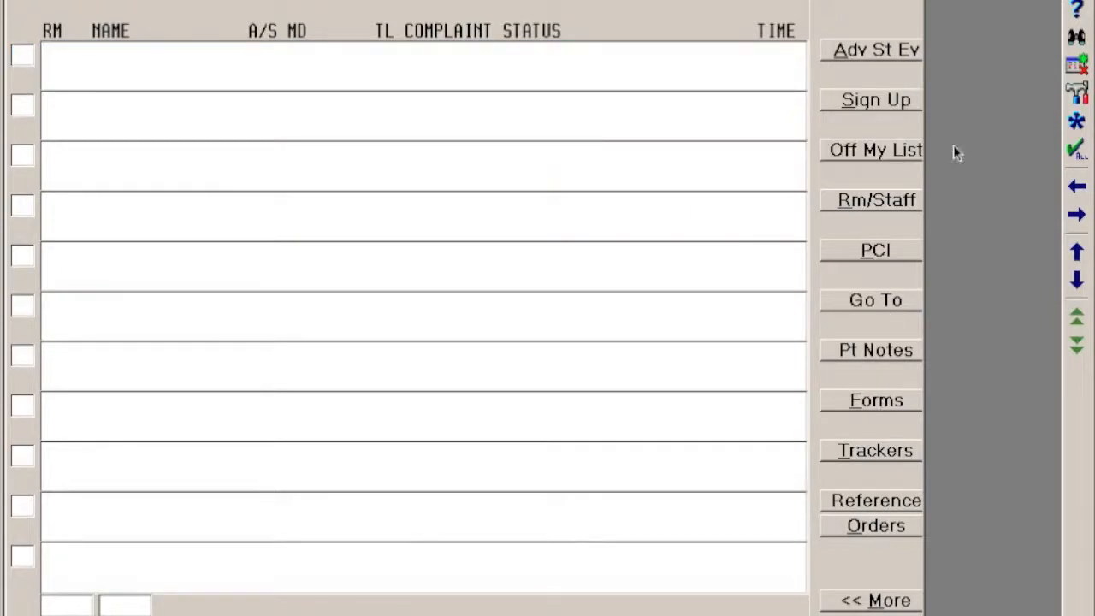
click(874, 454)
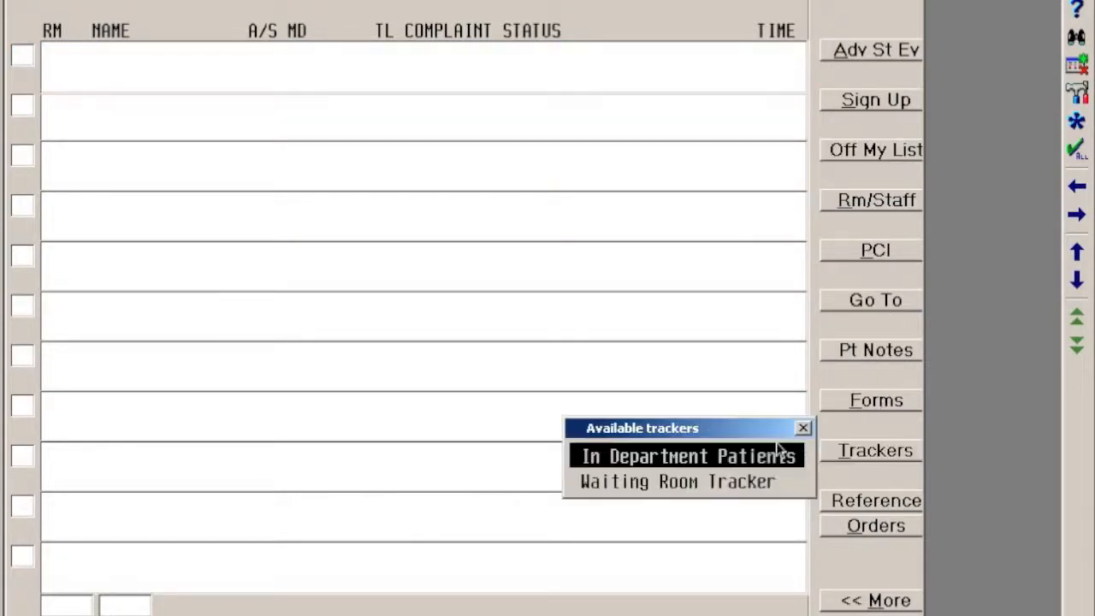
click(734, 458)
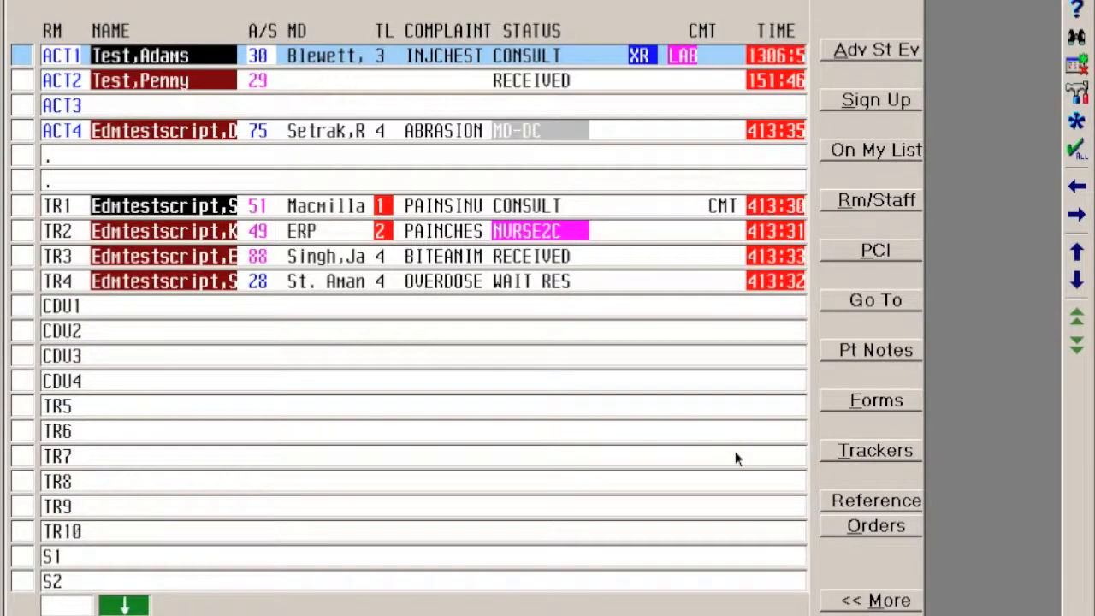